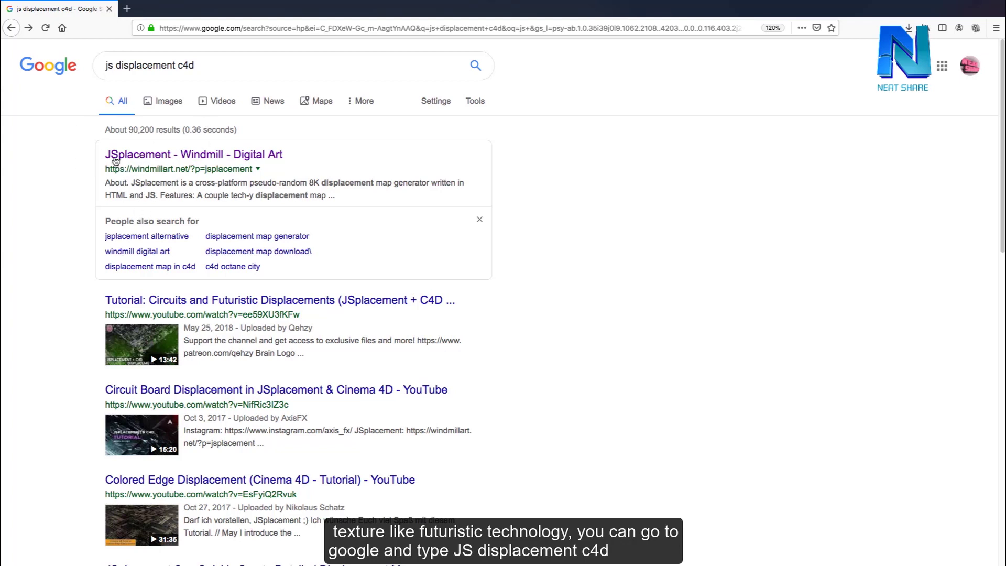
Open the 'JSplacement - Windmill - Digital Art' search result in Firefox
drag(222, 66, 98, 64)
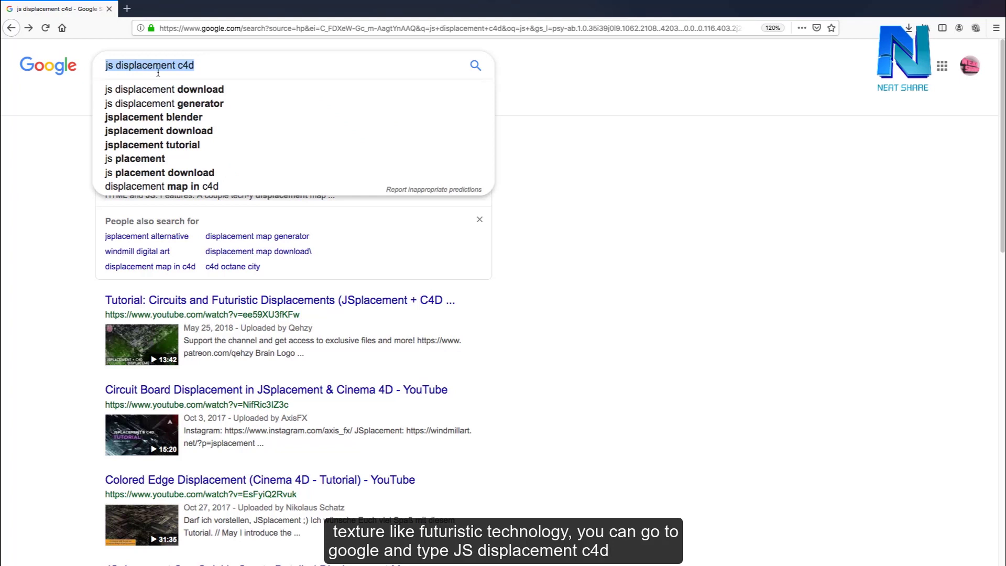
click(573, 128)
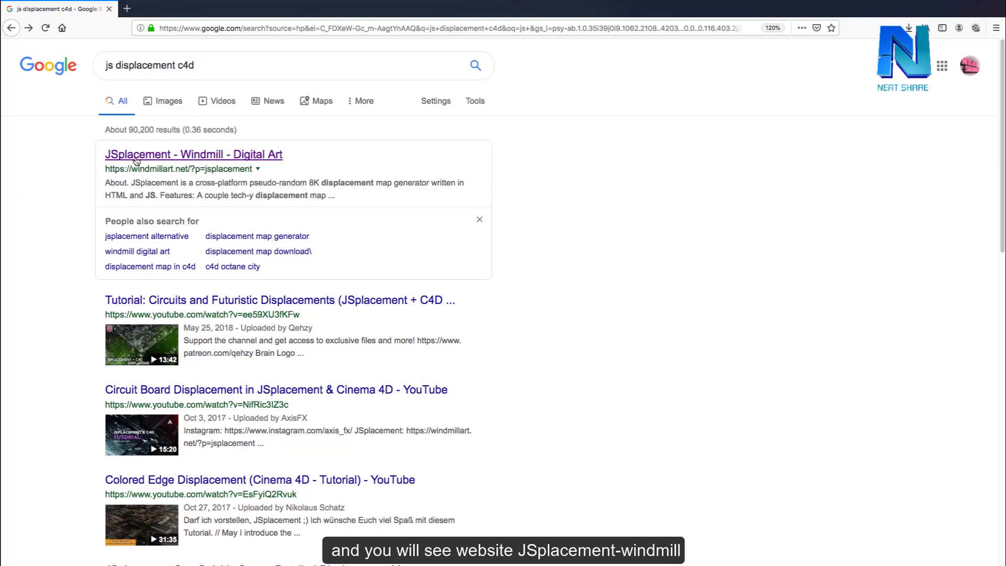
click(222, 161)
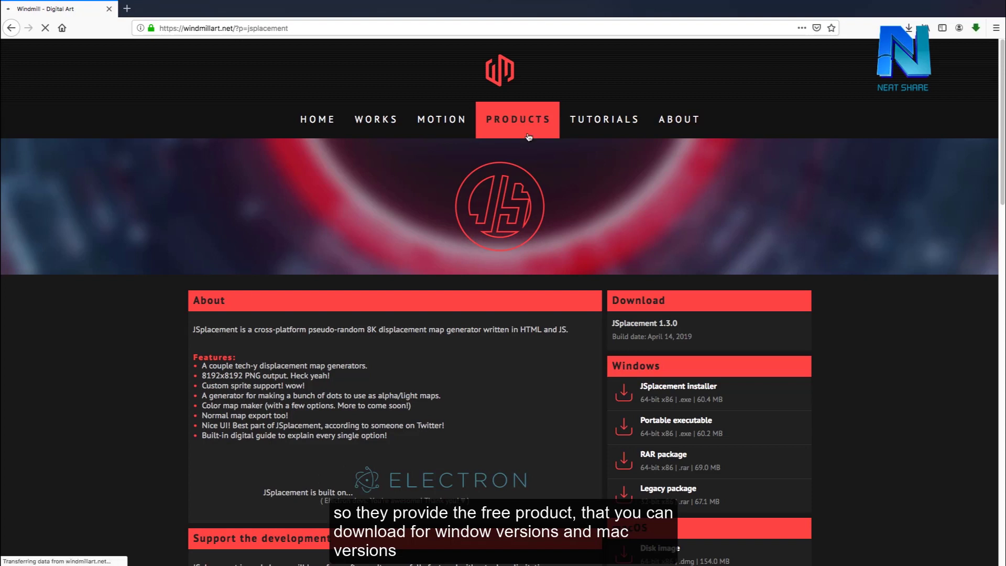
Scroll the JSplacement page to review the free 1.3.0 downloads for Windows, macOS and Linux
scroll(577, 150, down, 5)
scroll(577, 149, up, 1)
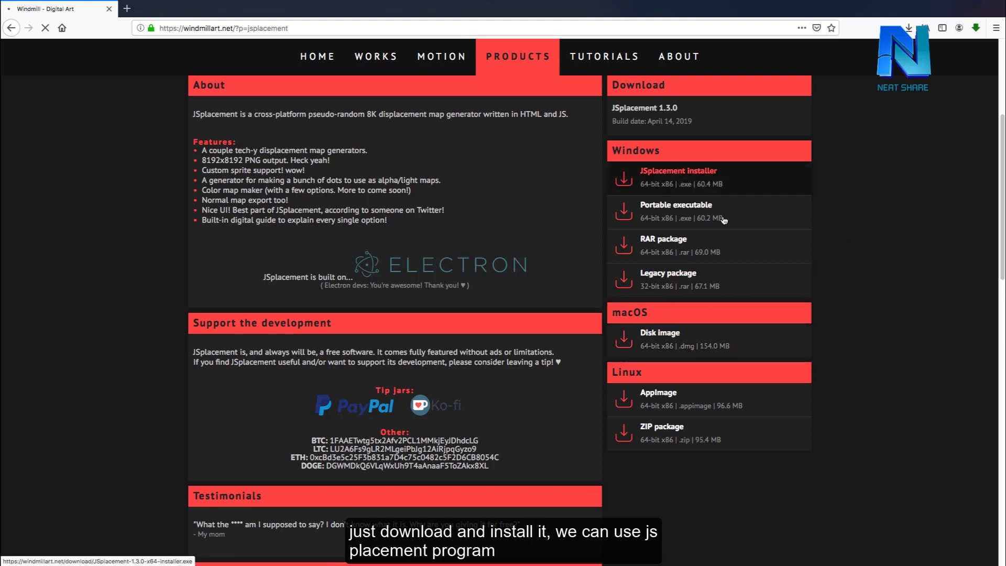
scroll(1003, 198, down, 1)
drag(1003, 198, 973, 129)
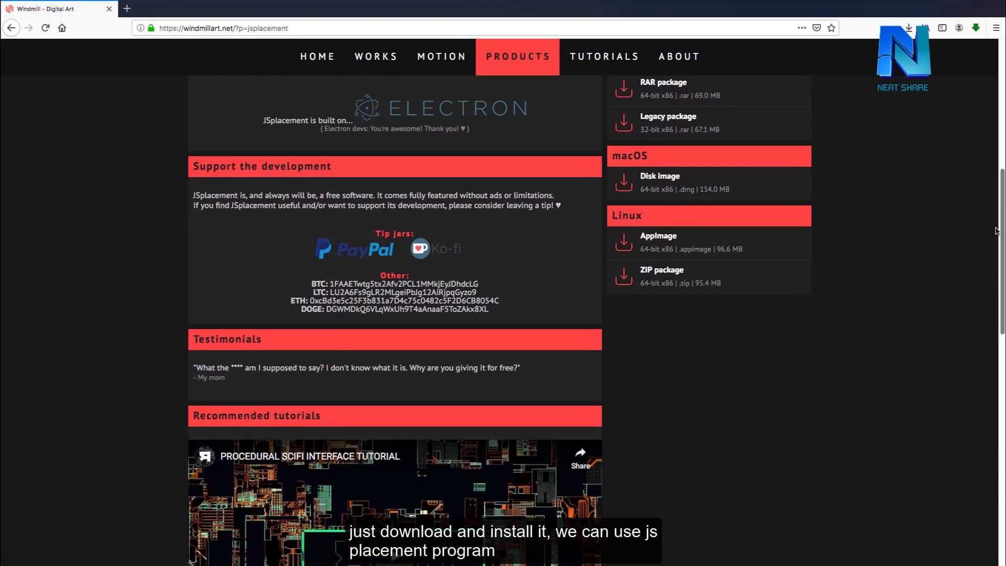
scroll(973, 128, up, 2)
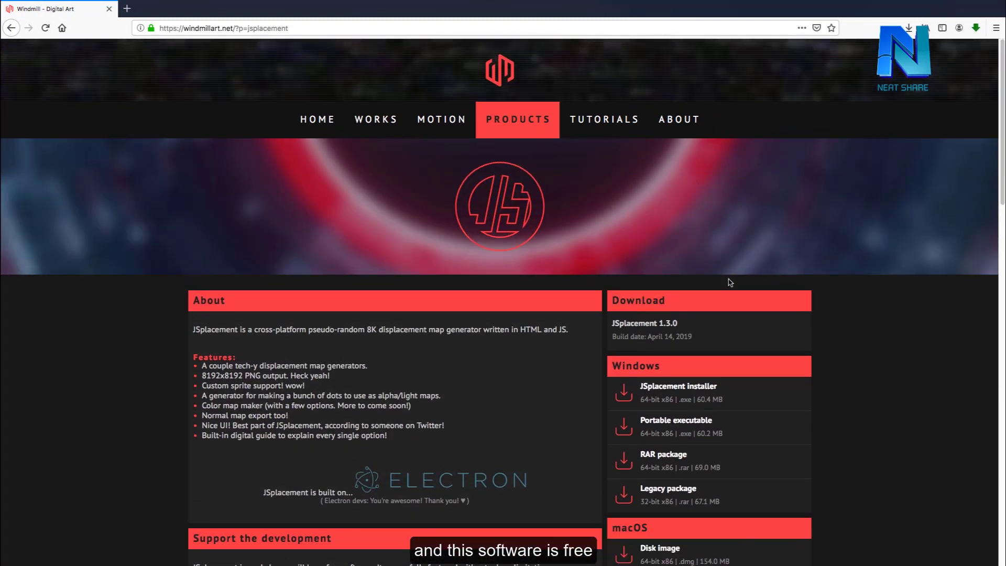
drag(1000, 157, 982, 227)
scroll(983, 230, down, 4)
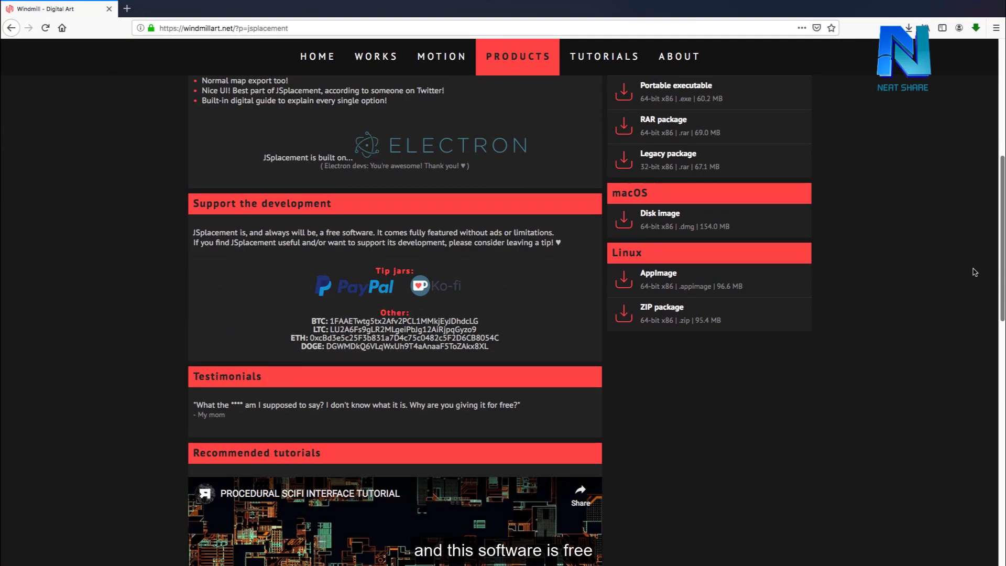
scroll(636, 225, up, 1)
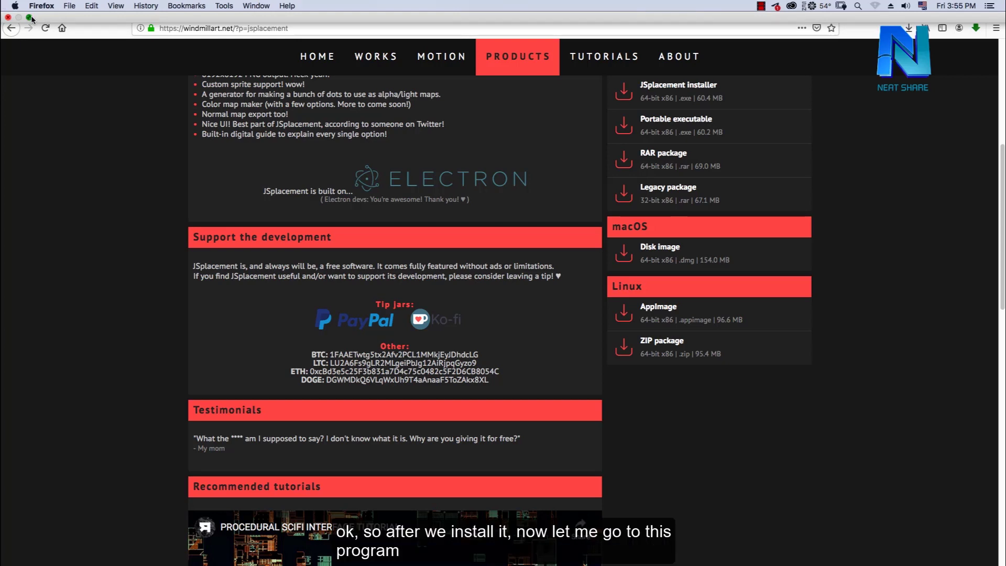
Exit full screen, then minimize Firefox and Cinema 4D to reveal the desktop
click(30, 17)
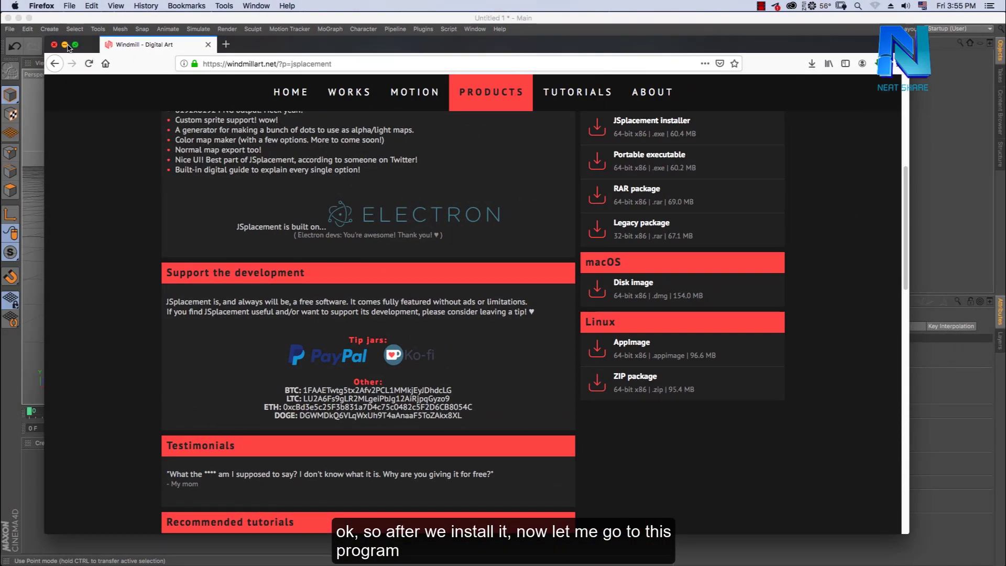
click(65, 45)
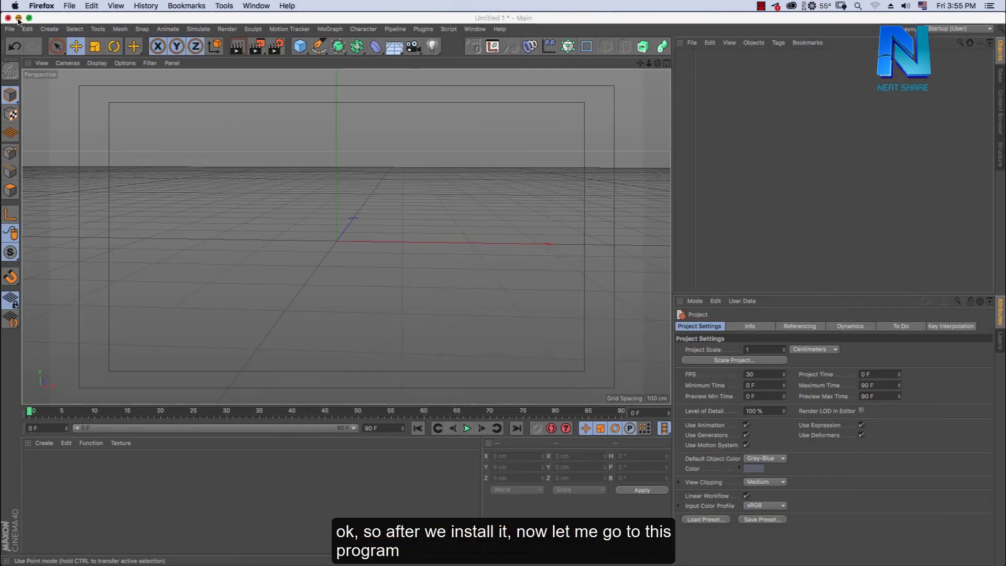
click(18, 18)
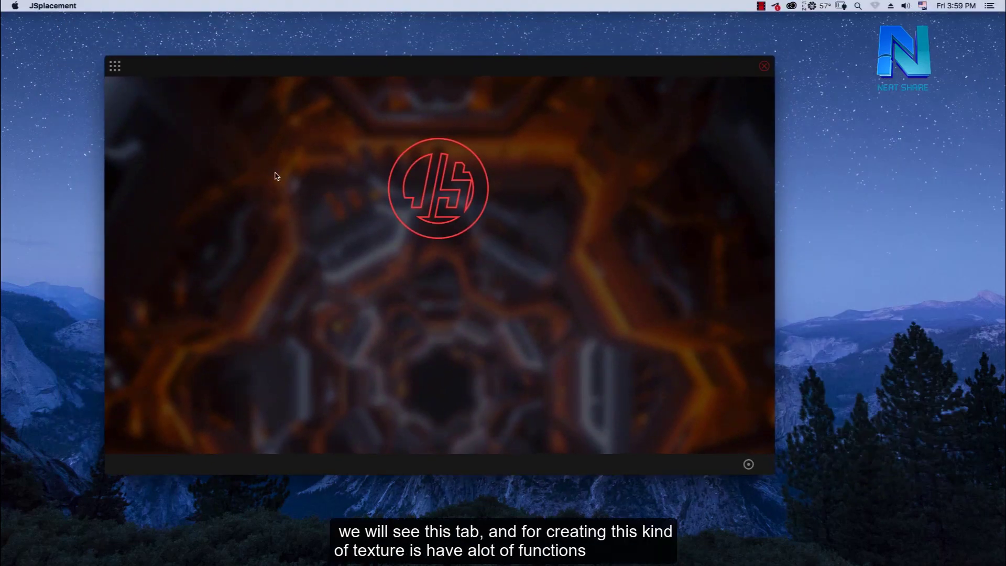
Try the JSplacement: 2 generator, then switch to JSplacement: Classic
click(116, 66)
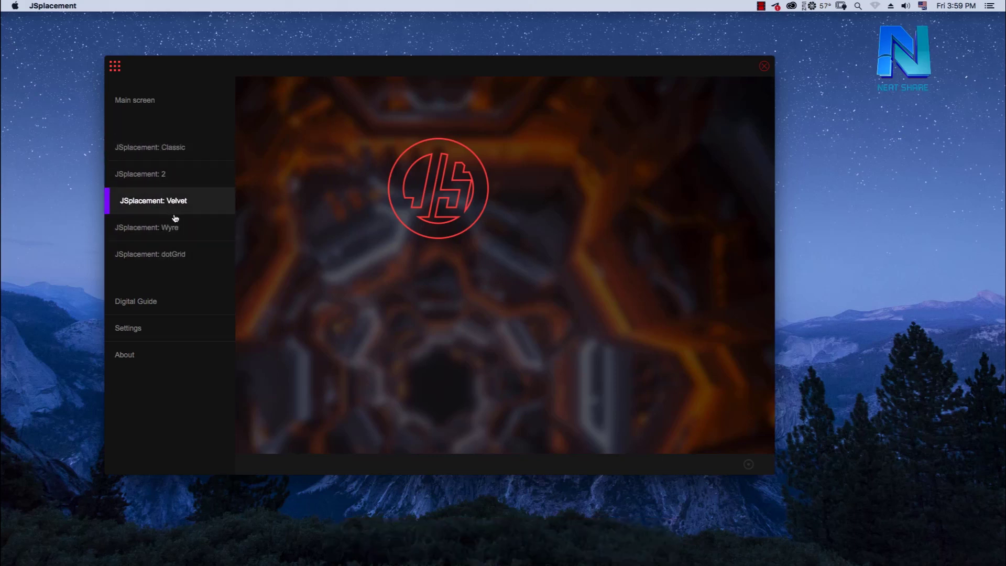
click(185, 176)
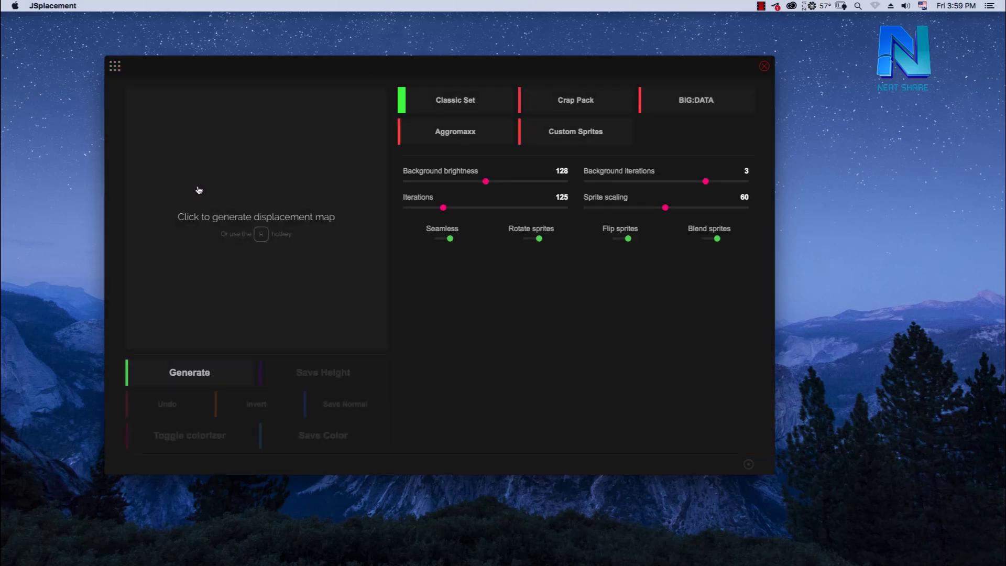
click(115, 66)
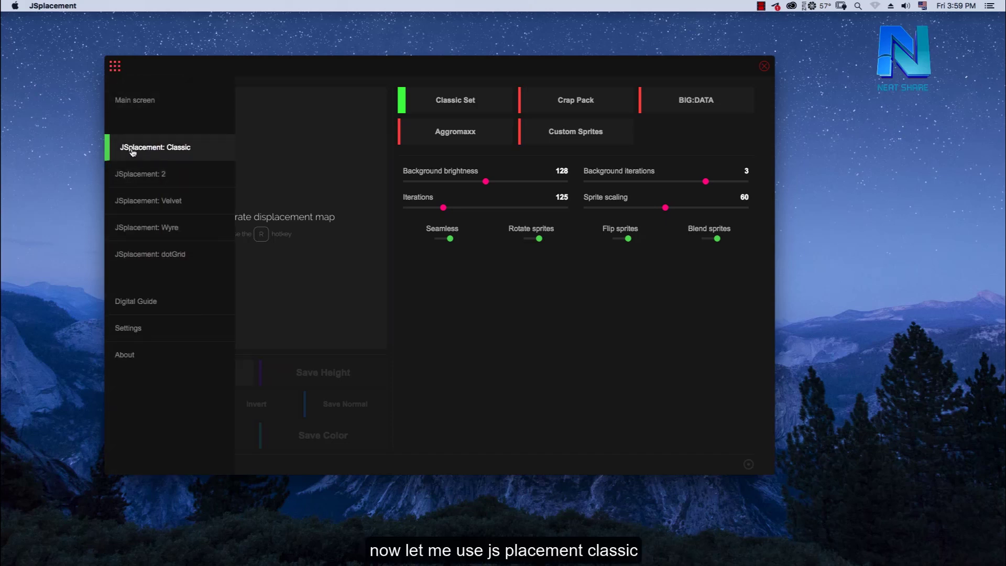
click(155, 149)
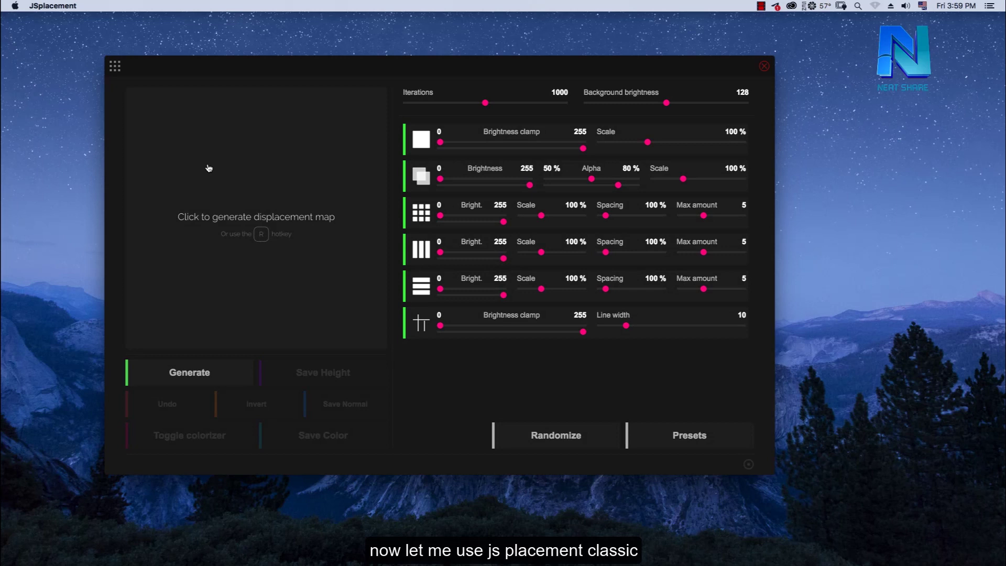
Generate a grey map with brightness clamp minimum 9 and square scale 77%
click(265, 241)
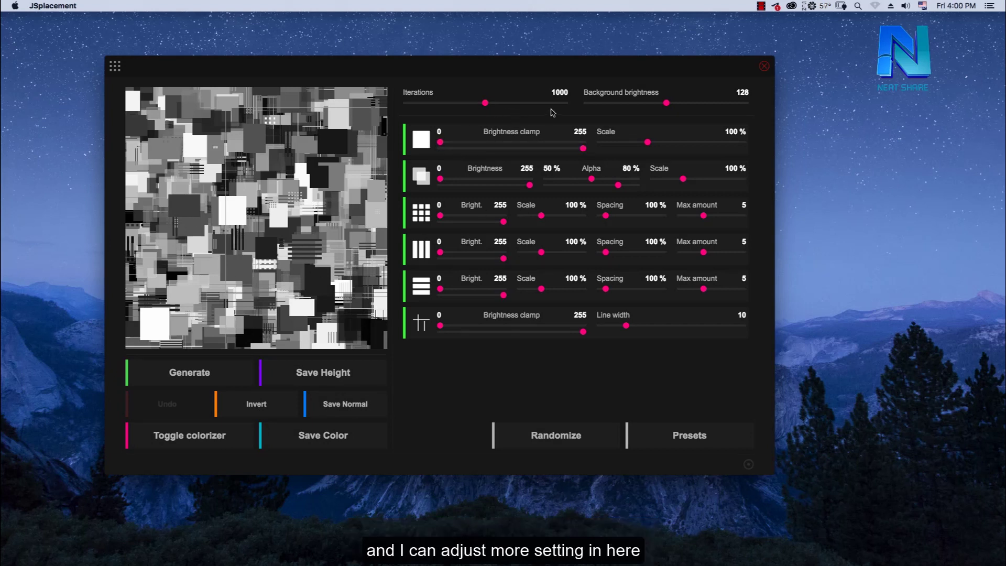
drag(440, 142, 459, 142)
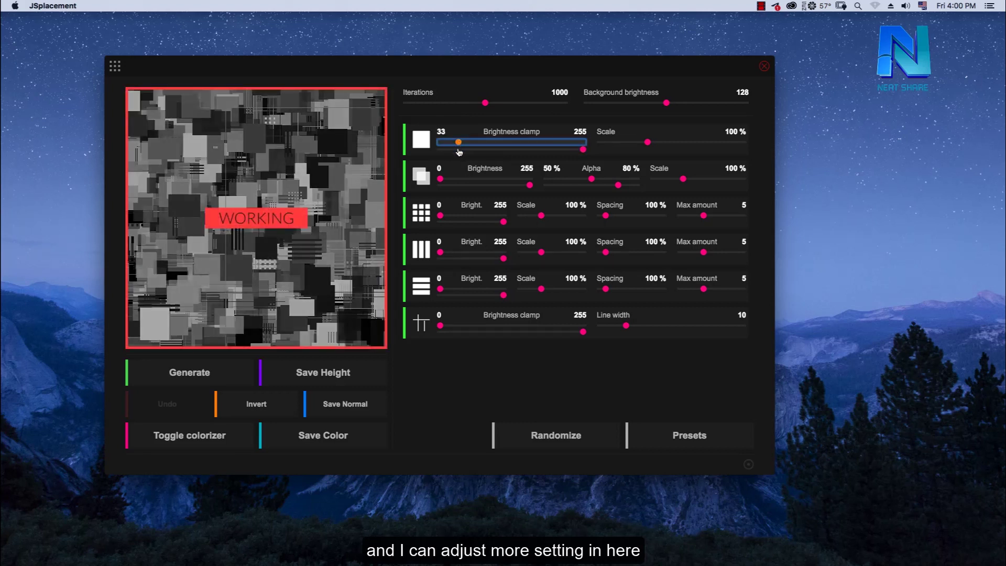
drag(451, 145, 444, 142)
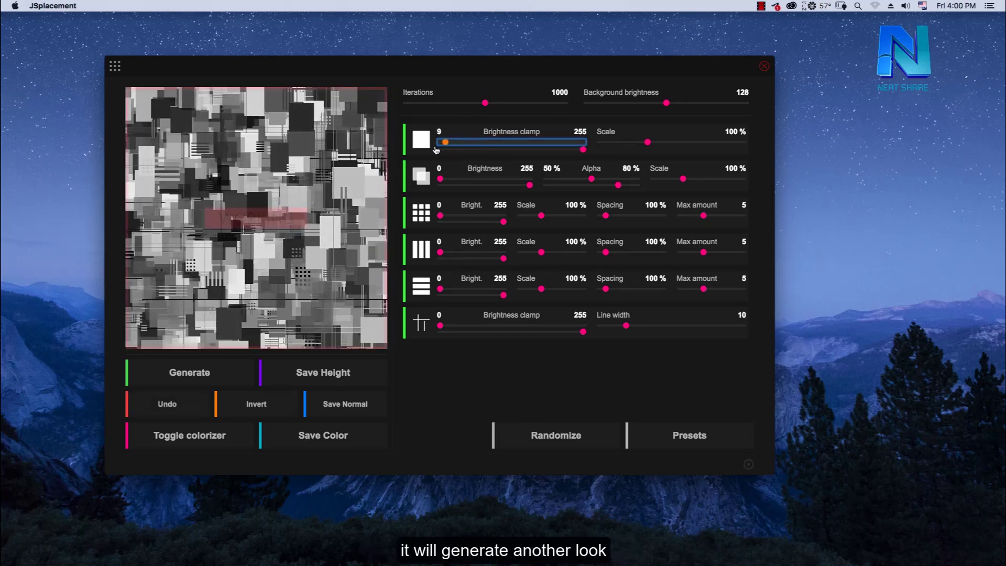
mouse_move(648, 142)
mouse_down()
mouse_move(679, 144)
mouse_move(625, 143)
mouse_up()
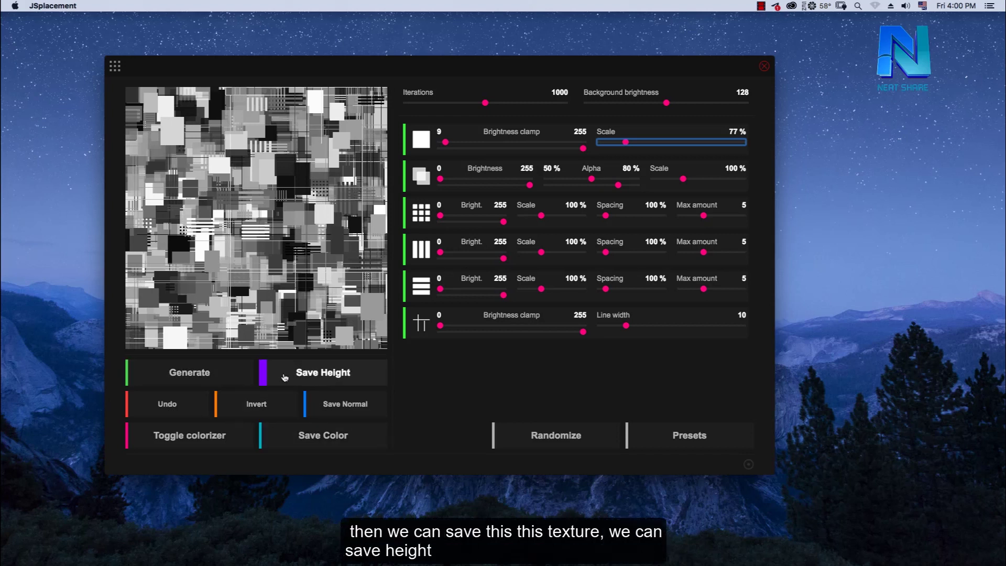
Save the height map as a PNG into a new folder named 1
click(327, 374)
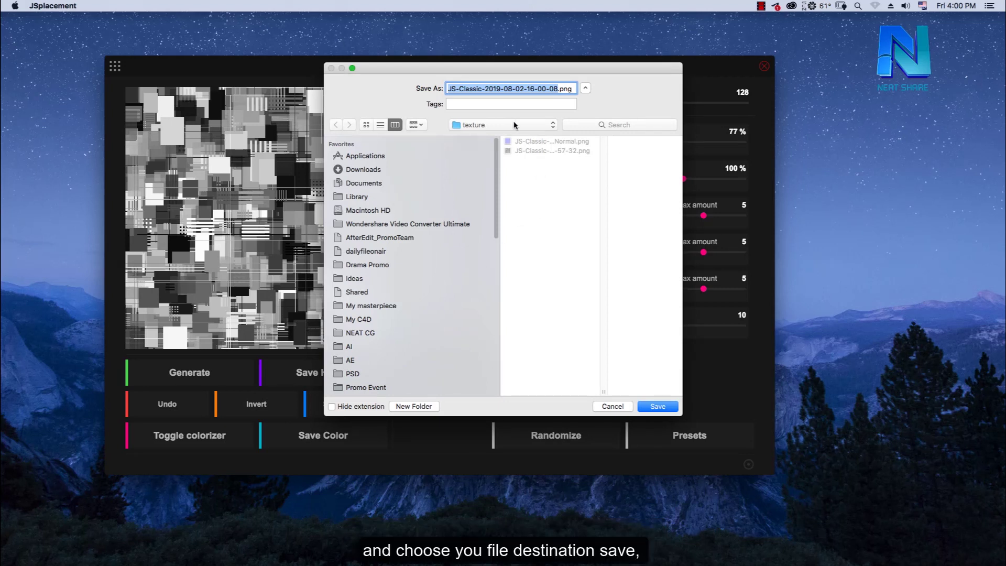
click(416, 407)
text(1)
click(545, 199)
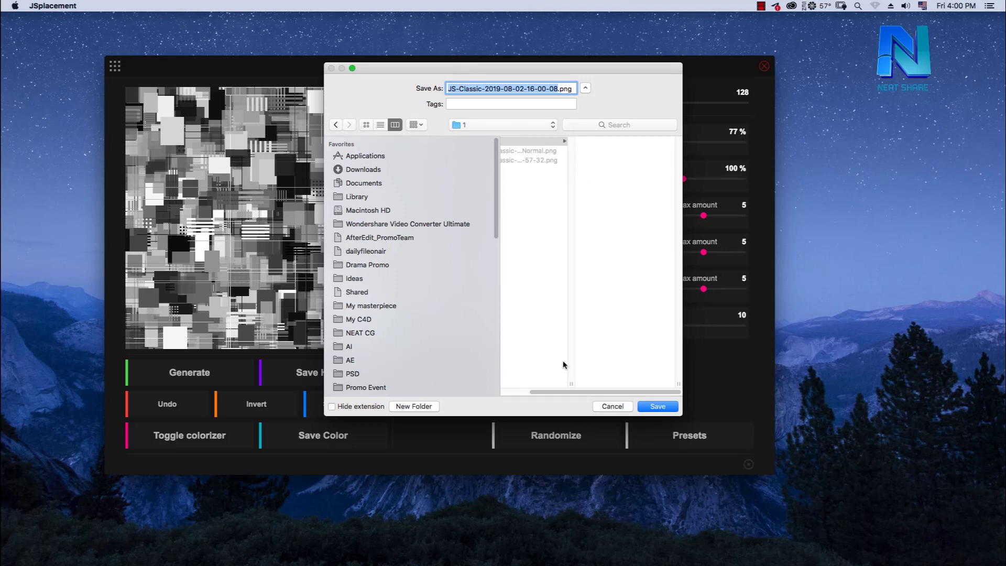
click(657, 408)
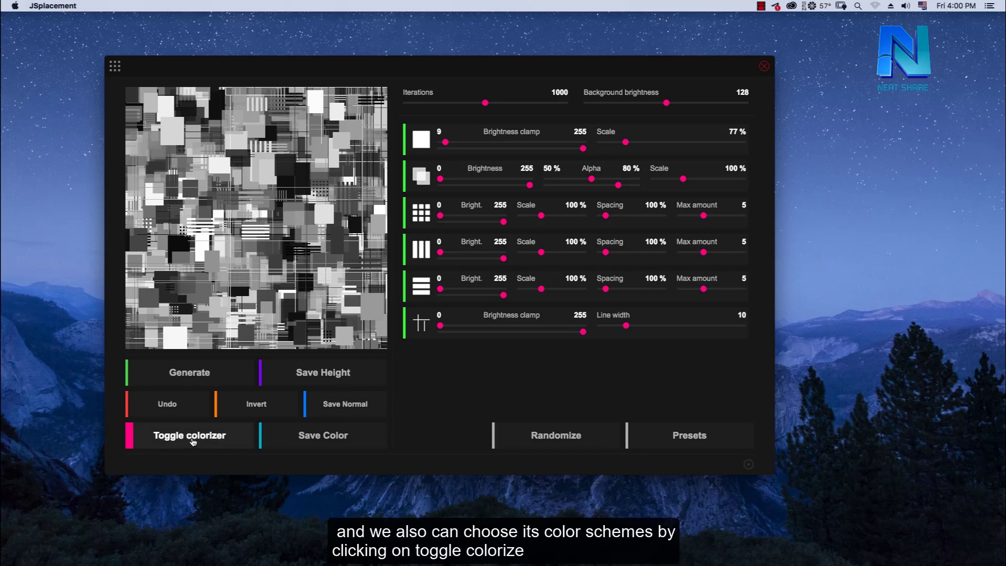
Apply the light-blue and orange palette and save the colour map into folder 1
click(210, 440)
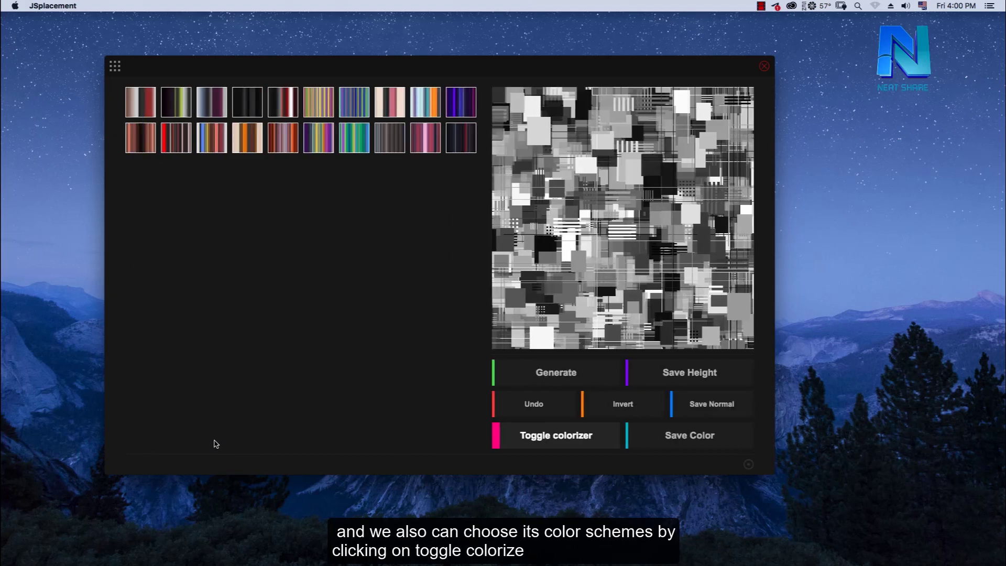
click(321, 108)
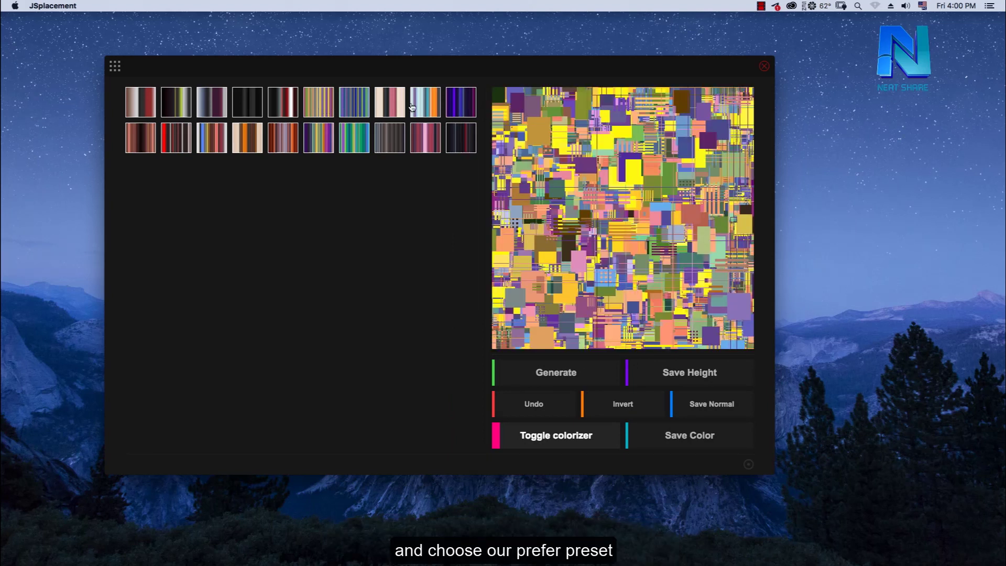
click(418, 106)
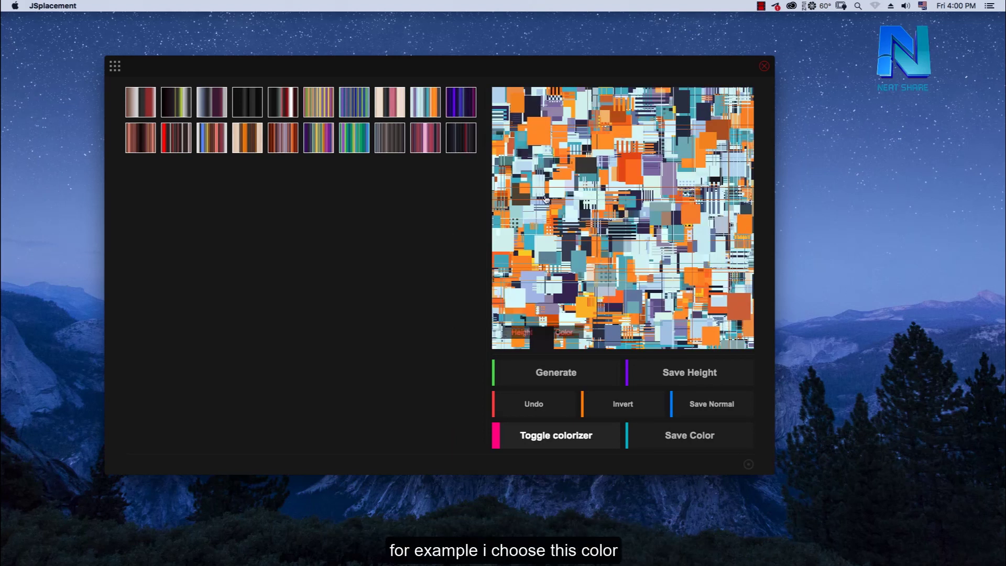
click(668, 443)
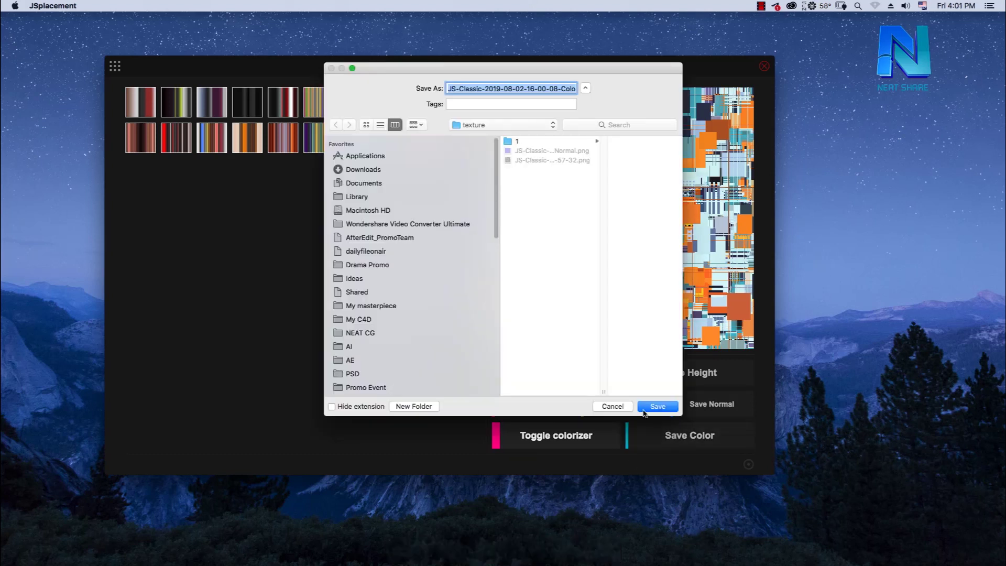
click(560, 141)
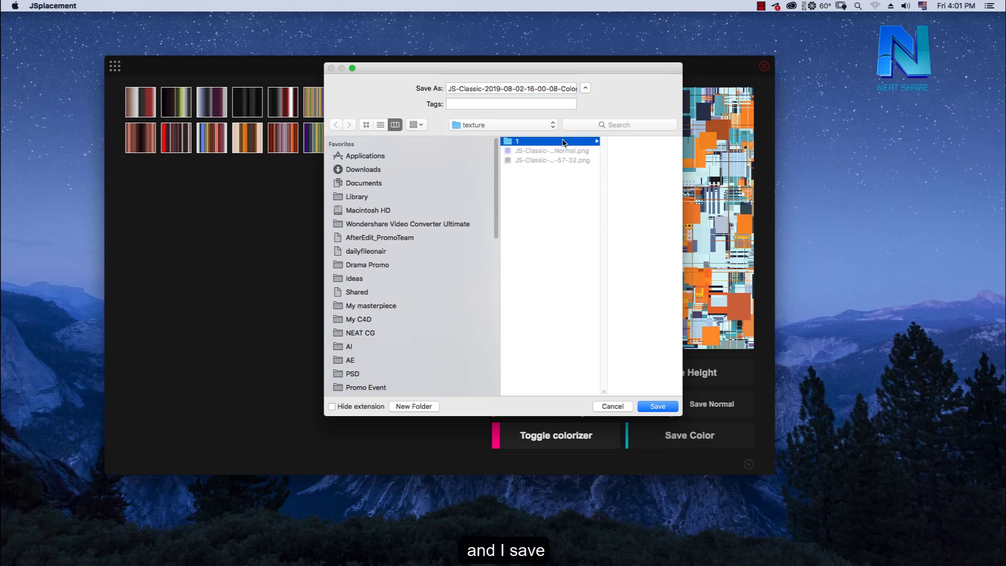
click(659, 407)
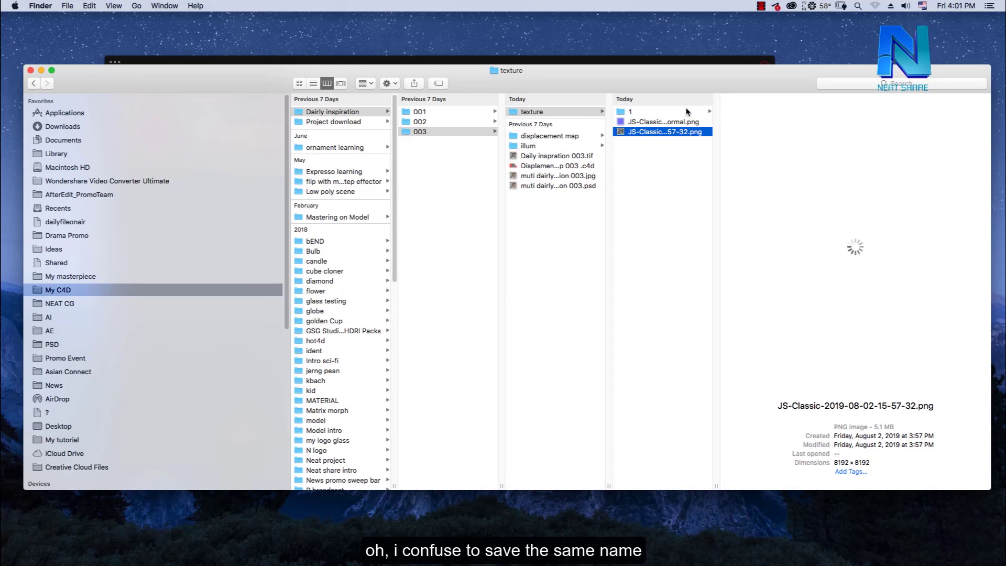
Preview the saved Color.png colour map from Finder
drag(729, 82, 676, 173)
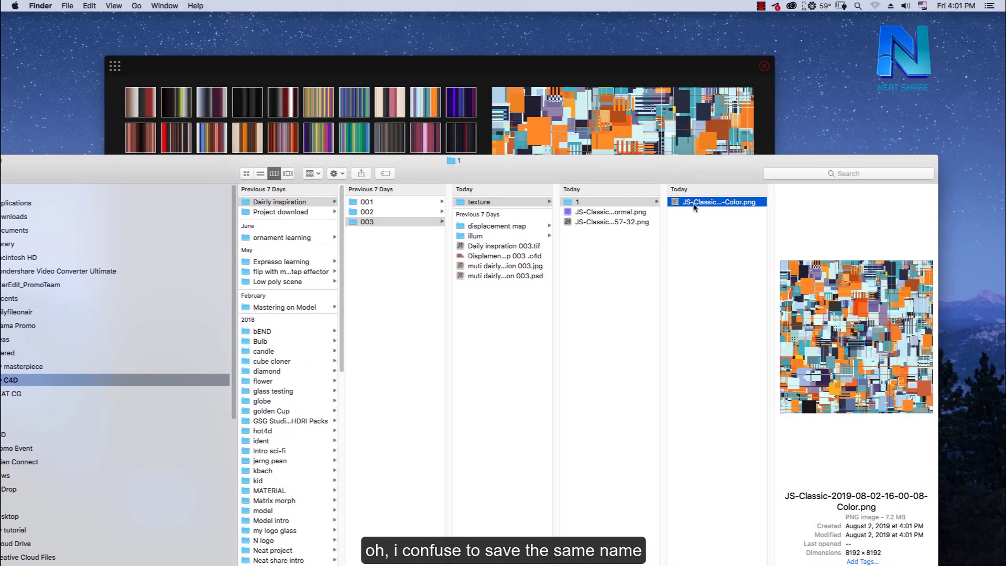
click(725, 256)
double_click(749, 203)
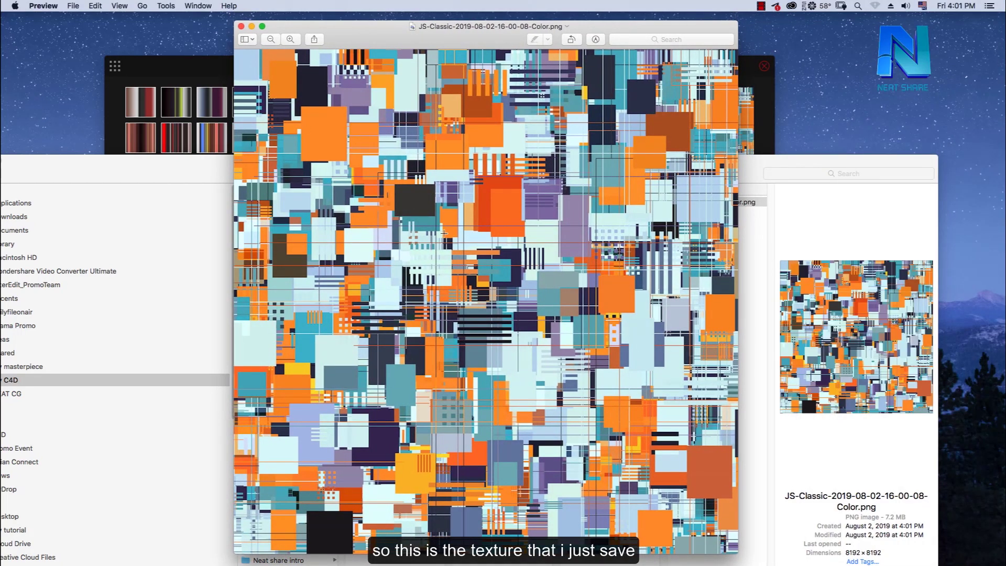
click(240, 27)
Save another height map from JSplacement into folder 1
click(382, 79)
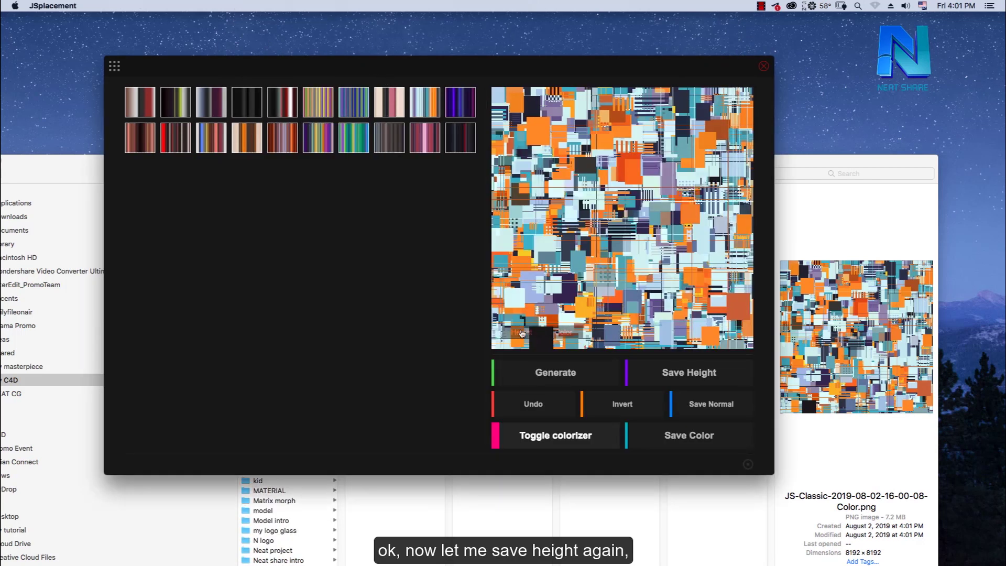
click(701, 386)
click(557, 88)
text(z)
key(BackSpace)
key(BackSpace)
key(Return)
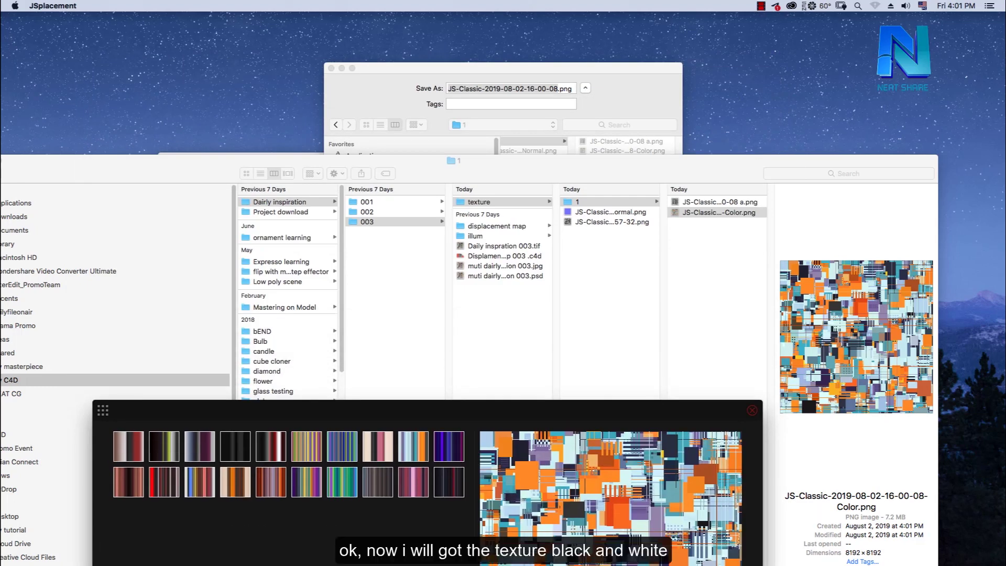
Open the new a.png height map in Finder to check it
click(737, 203)
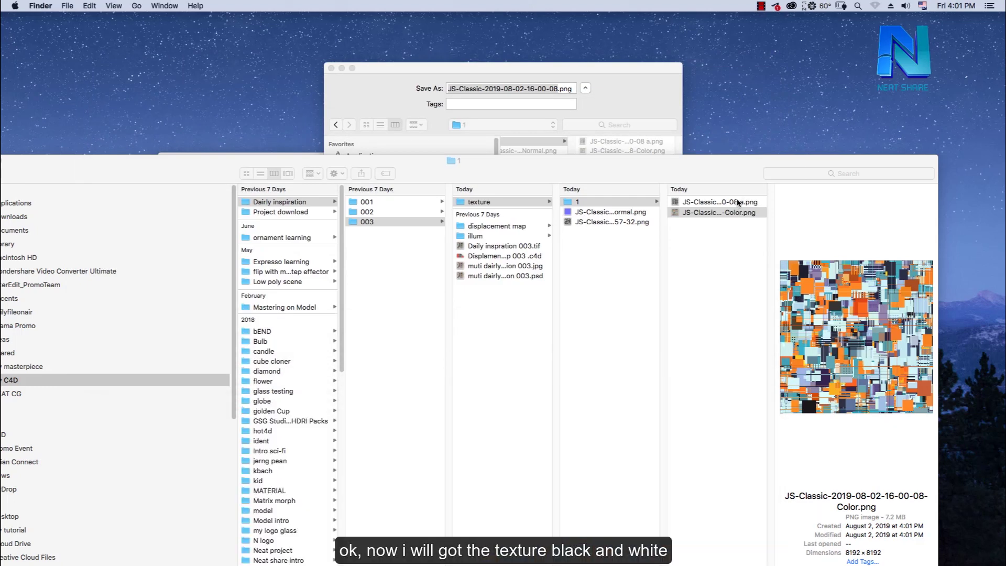
click(738, 203)
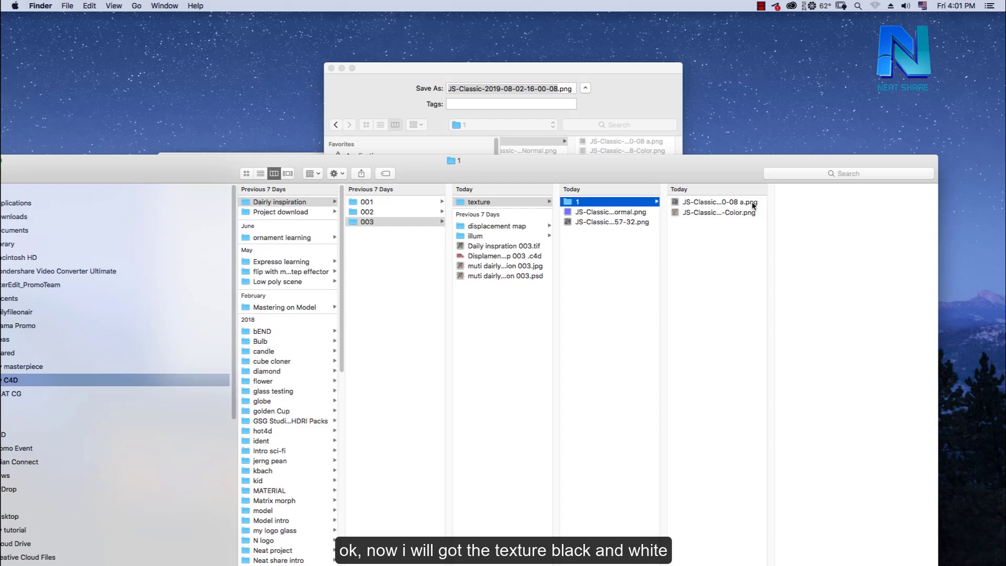
double_click(752, 203)
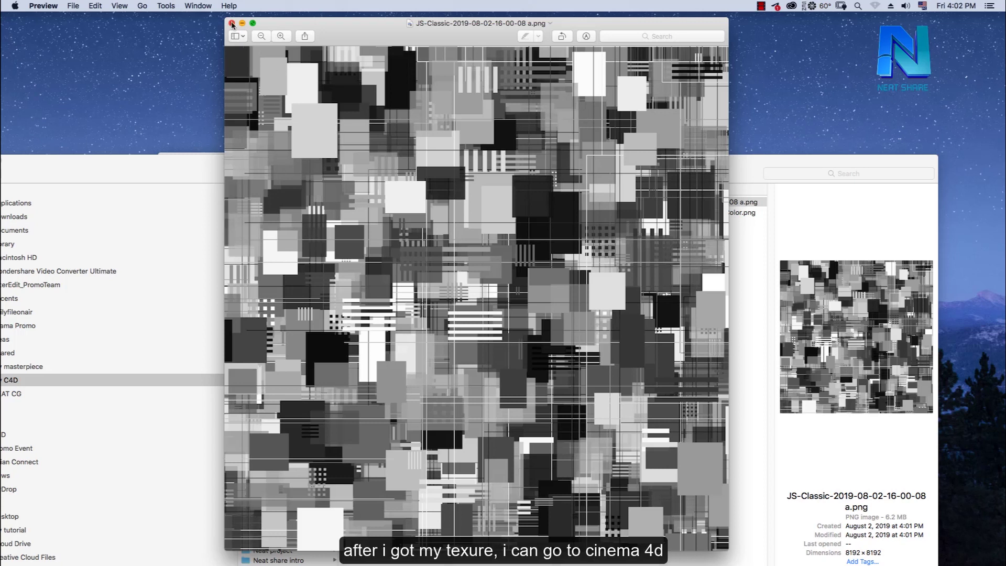
Back in Cinema 4D, add a Plane with orientation set to +Z
click(231, 24)
mouse_move(2, 330)
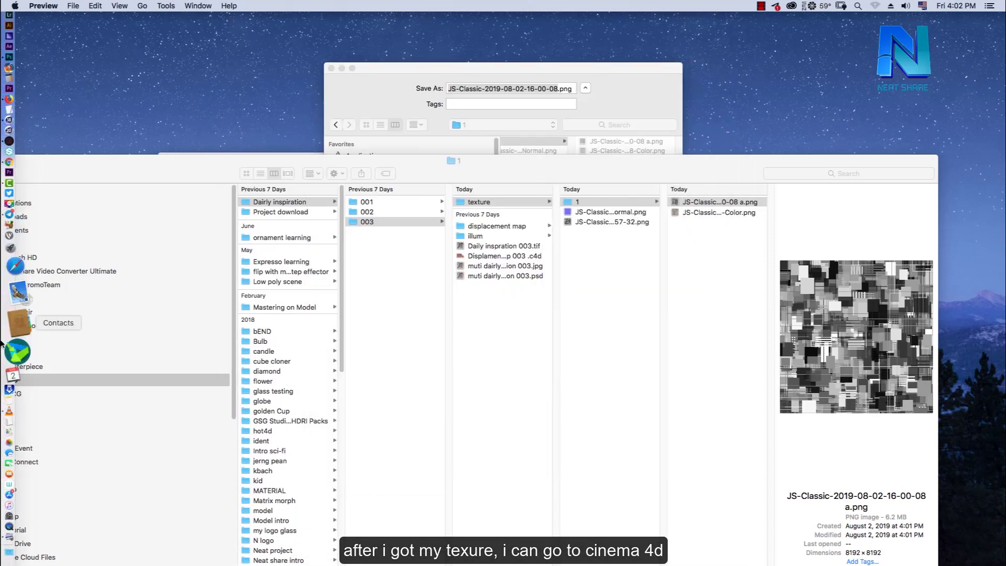
click(2, 156)
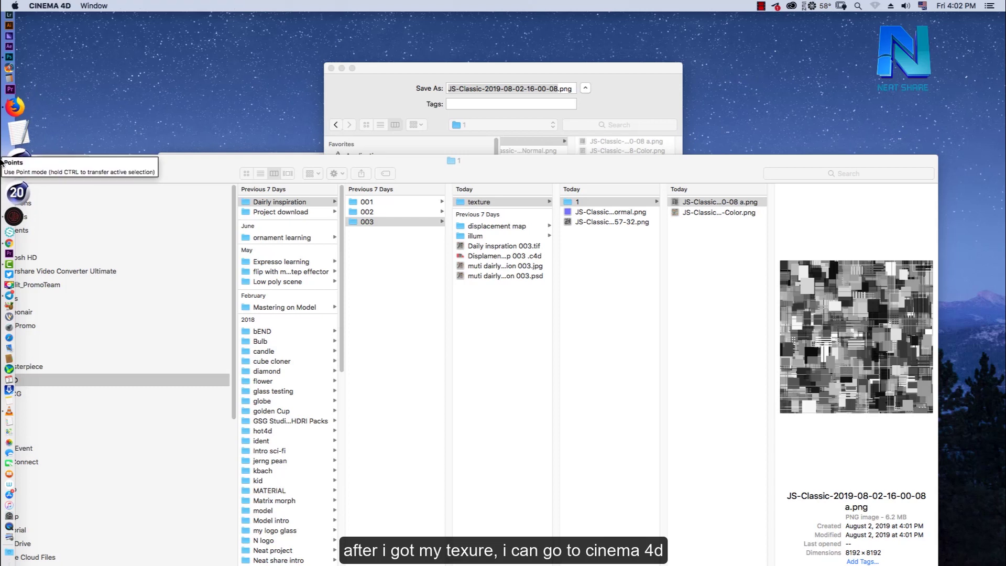
click(11, 547)
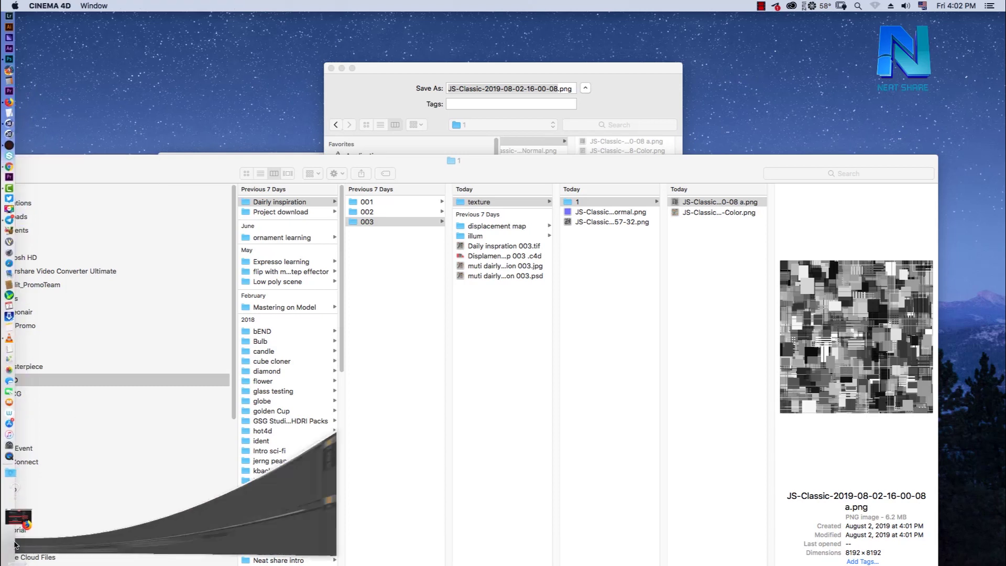
mouse_move(657, 63)
mouse_down()
mouse_move(667, 64)
mouse_move(649, 61)
mouse_up()
drag(299, 46, 336, 63)
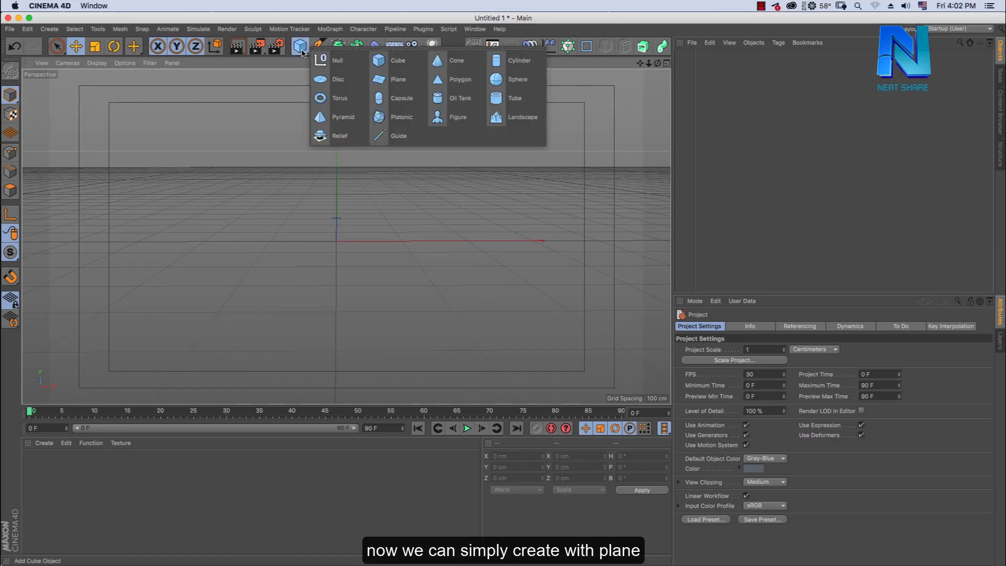
click(398, 79)
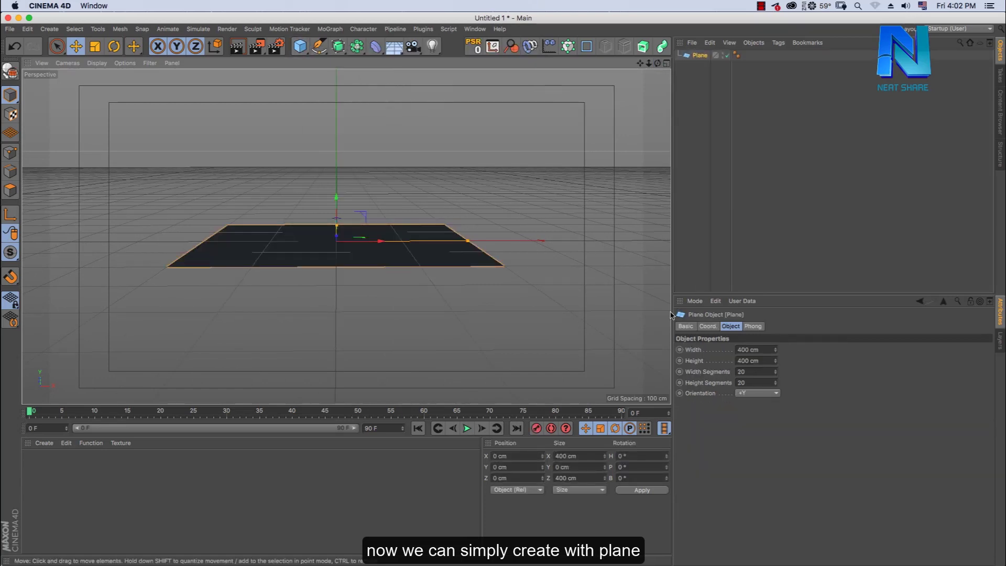
click(757, 393)
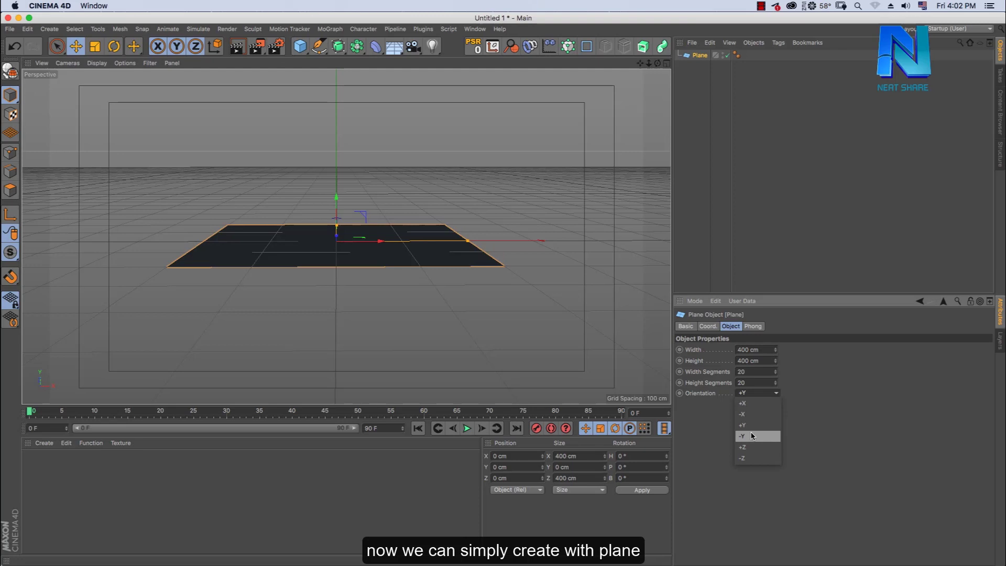
click(752, 446)
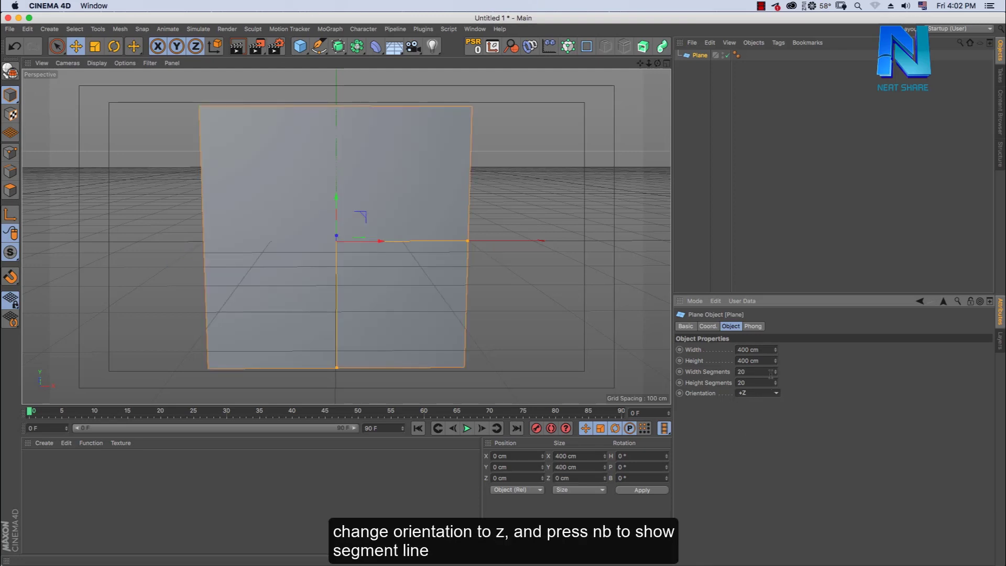
Show the plane as wireframe and give it 50 width and 50 height segments
key(n)
key(b)
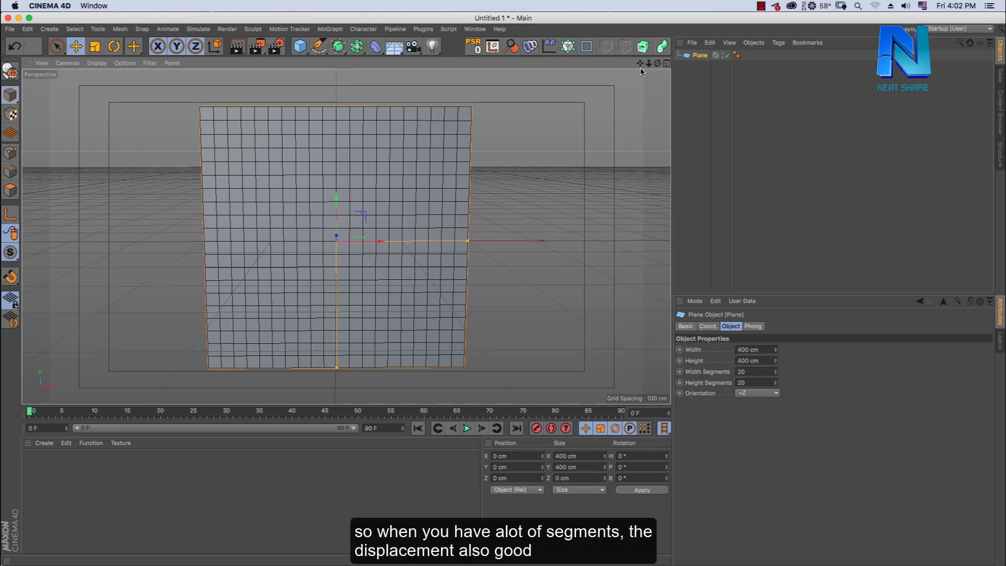
drag(658, 64, 644, 68)
drag(775, 372, 775, 375)
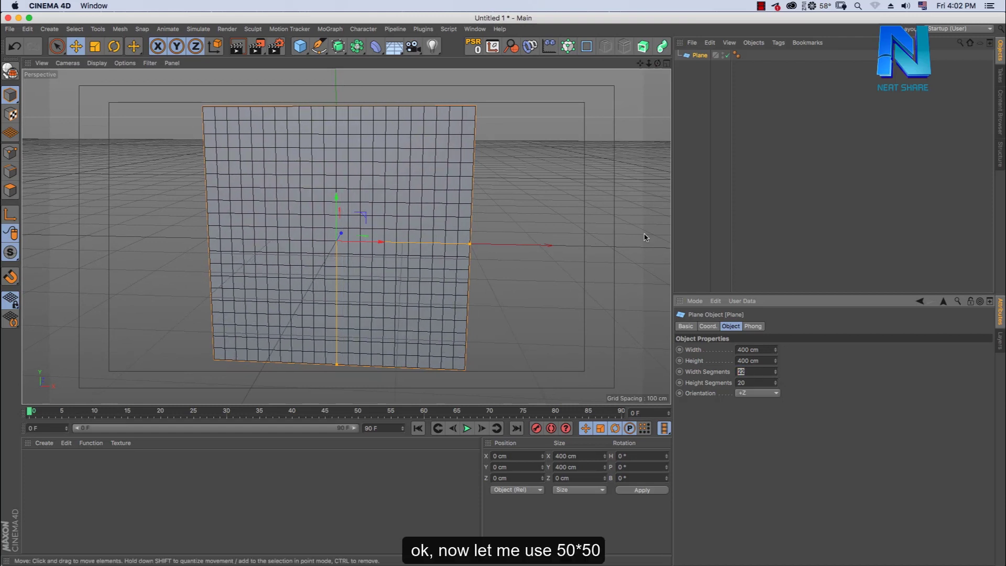
text(50)
key(Return)
double_click(753, 386)
text(50)
key(Return)
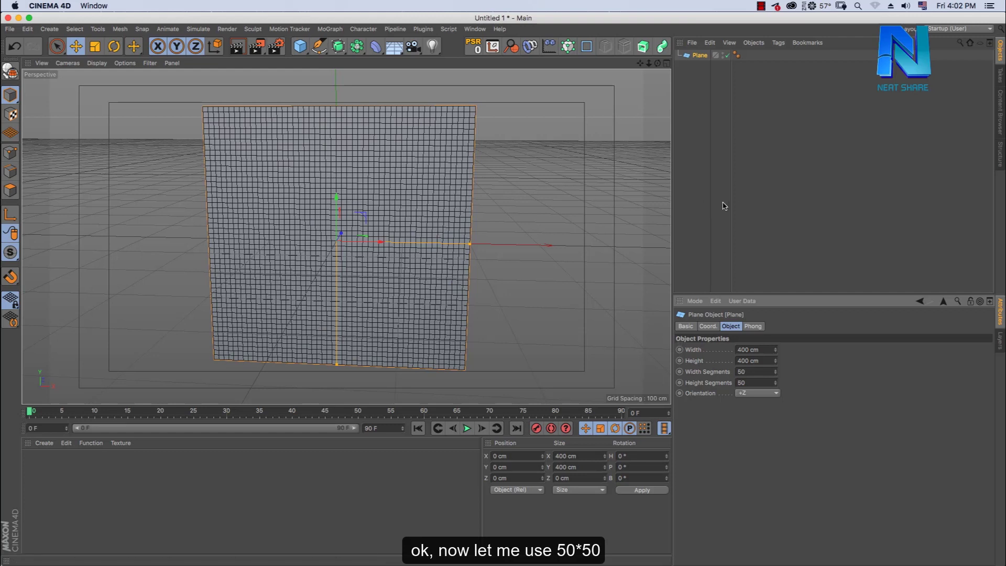
Create a new material and open its settings
click(703, 206)
click(44, 443)
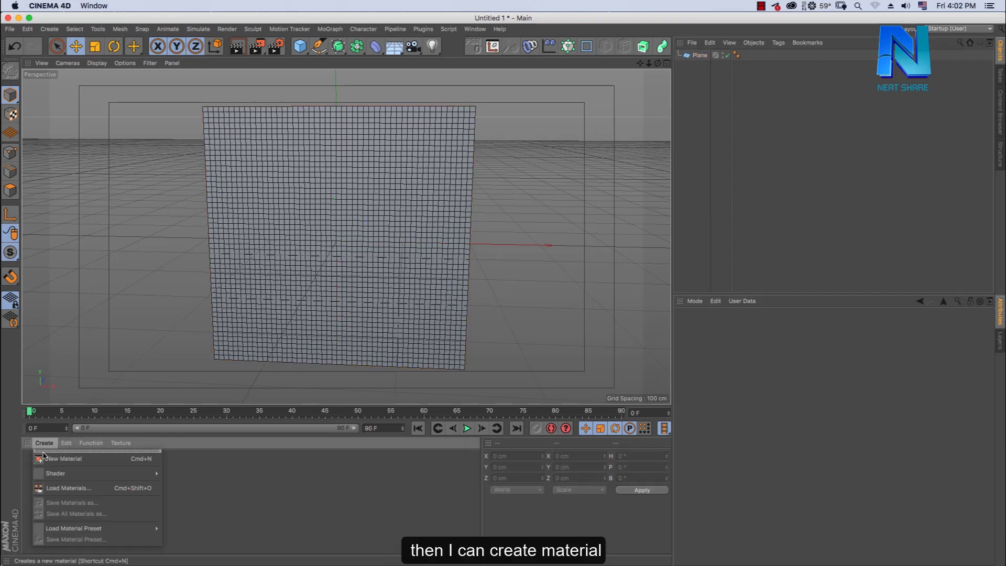
click(39, 457)
double_click(36, 465)
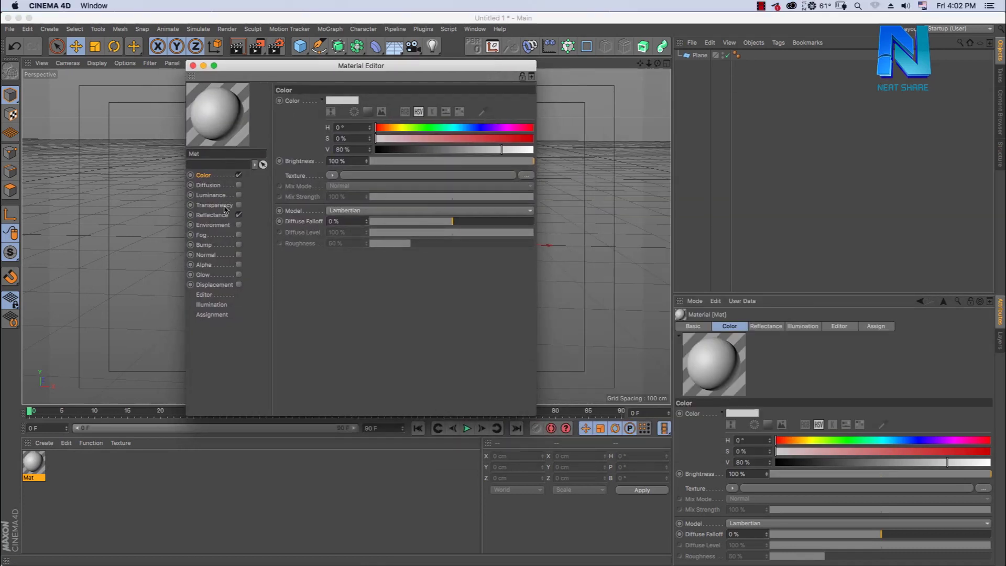
Enable the material's Displacement channel
click(218, 215)
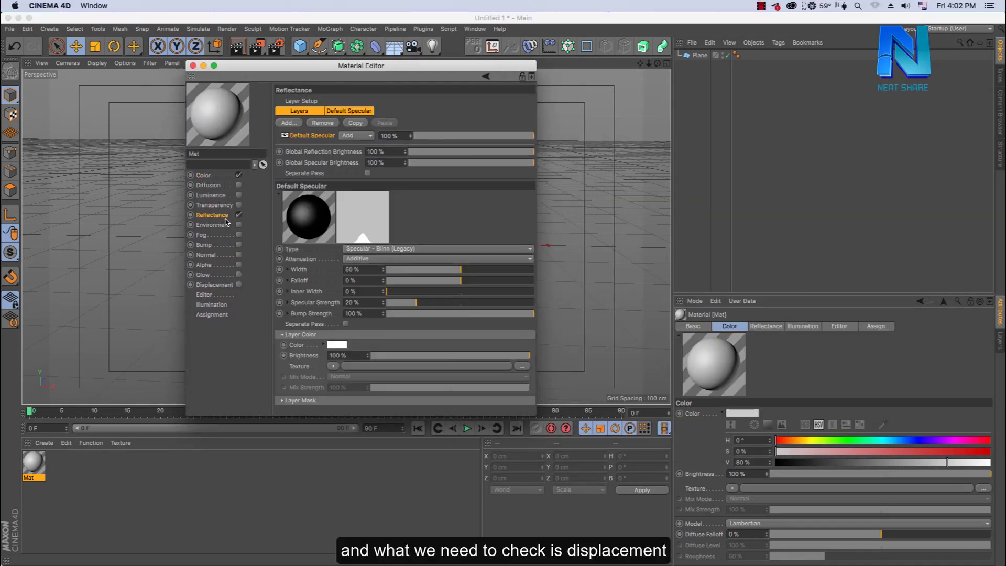
click(211, 285)
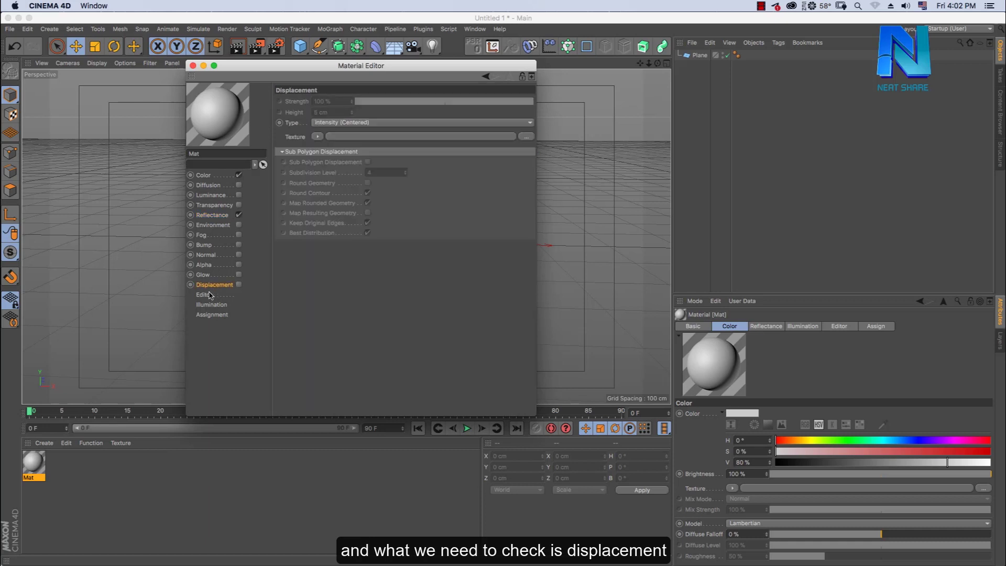
click(239, 285)
click(317, 136)
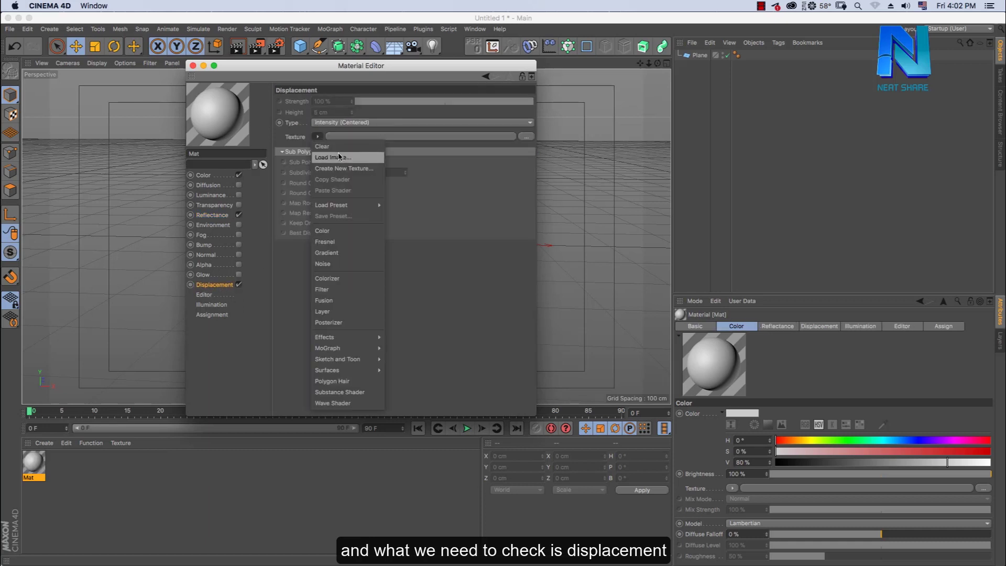
click(316, 141)
Load a.png from folder 1 as the displacement texture and enable Sub Polygon Displacement
click(337, 158)
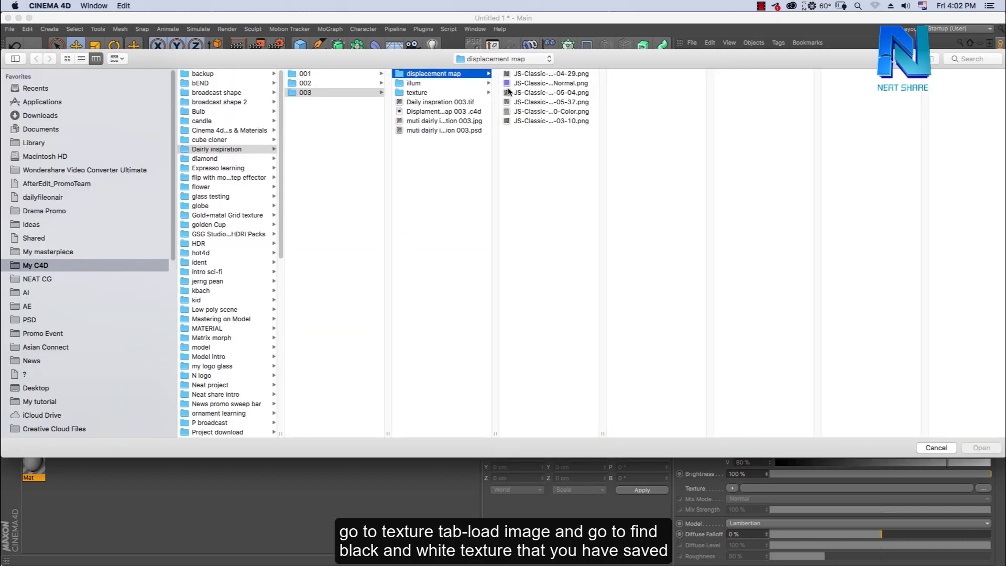
click(465, 93)
click(511, 76)
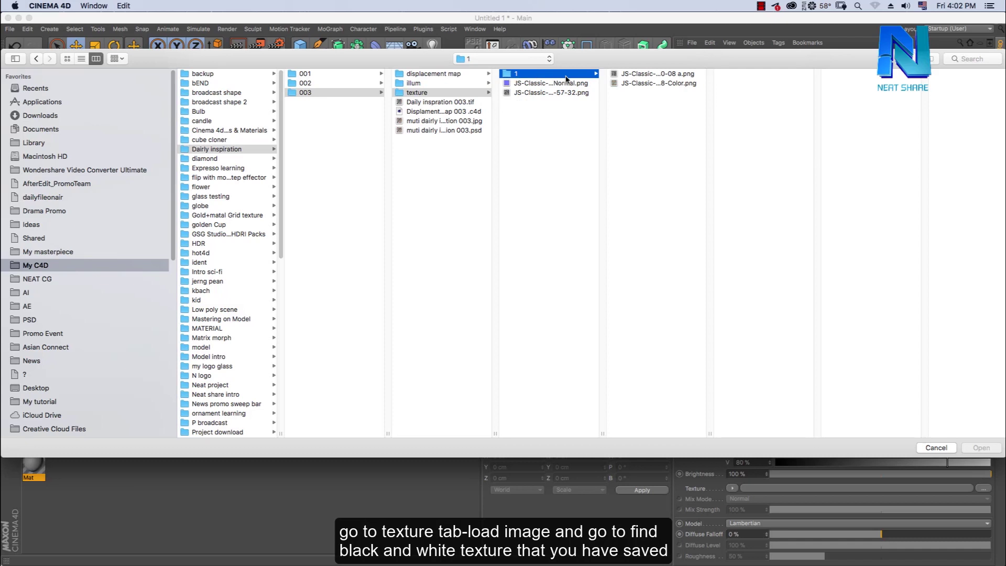
click(646, 75)
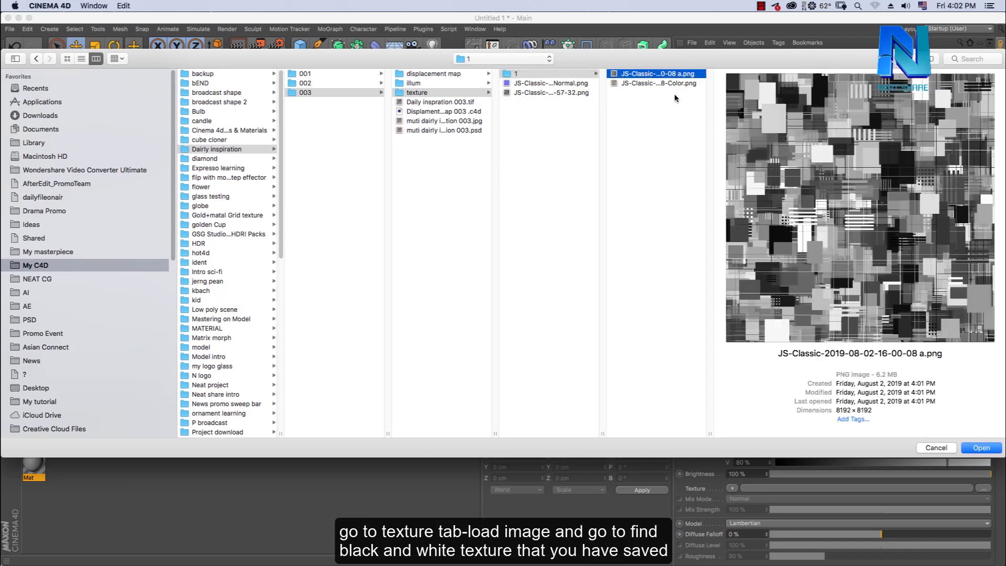
click(980, 447)
click(532, 194)
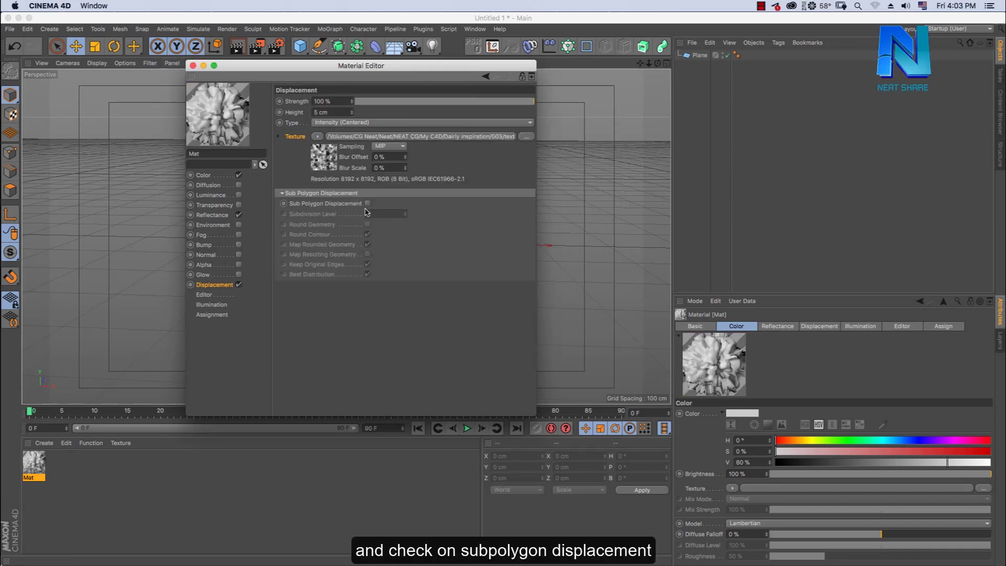
click(368, 203)
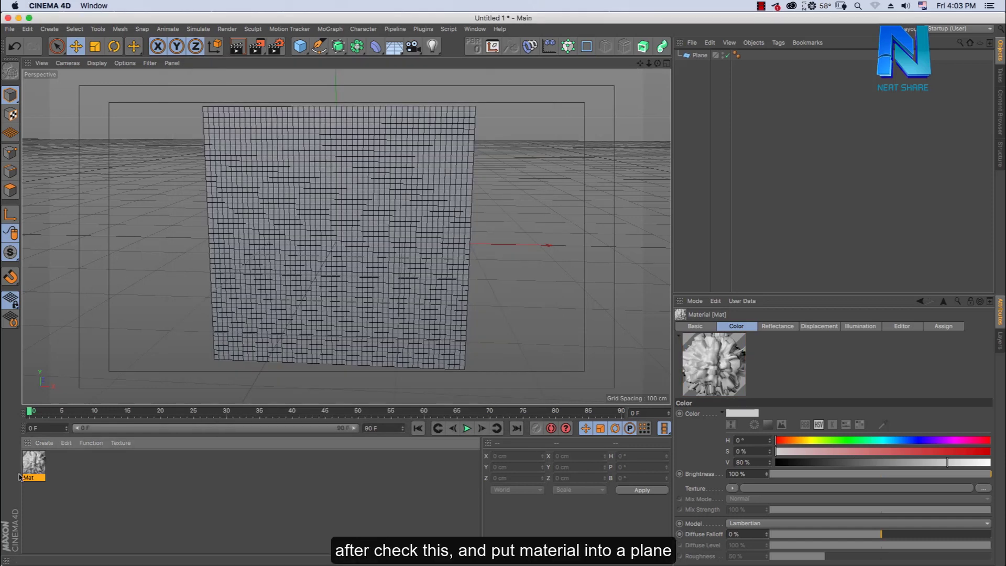
drag(37, 466, 699, 55)
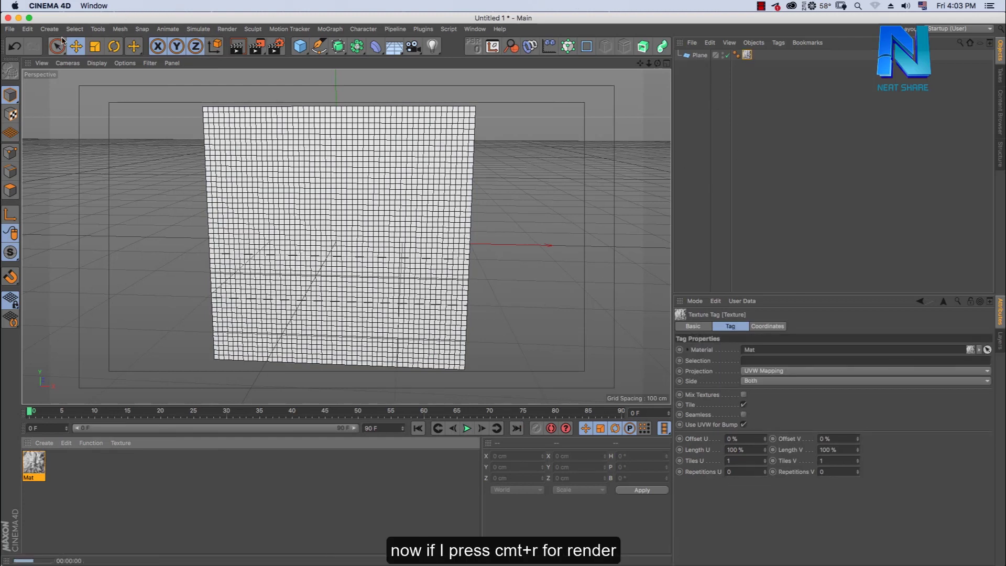
key(super+r)
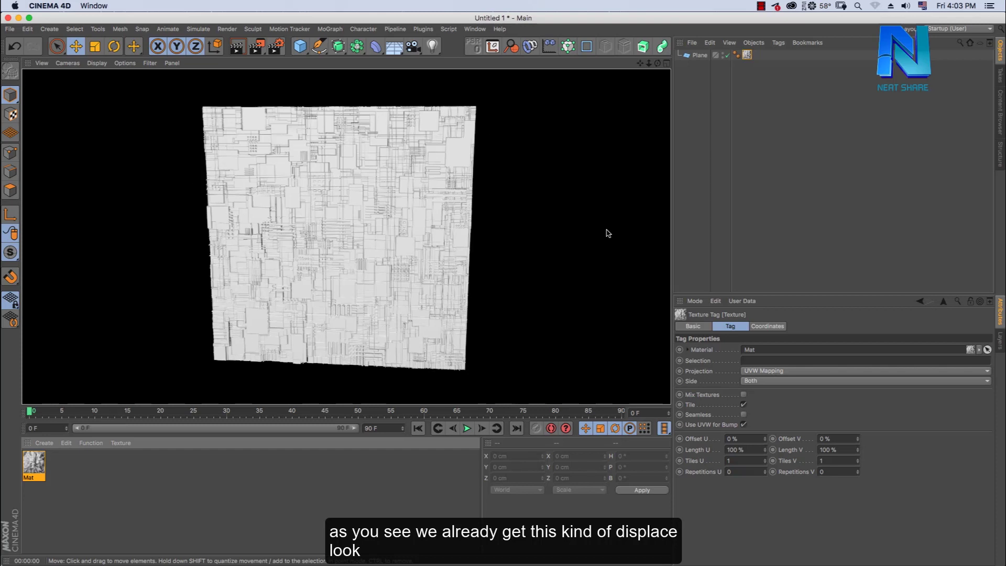
click(794, 113)
mouse_move(649, 63)
mouse_down()
mouse_move(689, 64)
mouse_move(217, 43)
mouse_up()
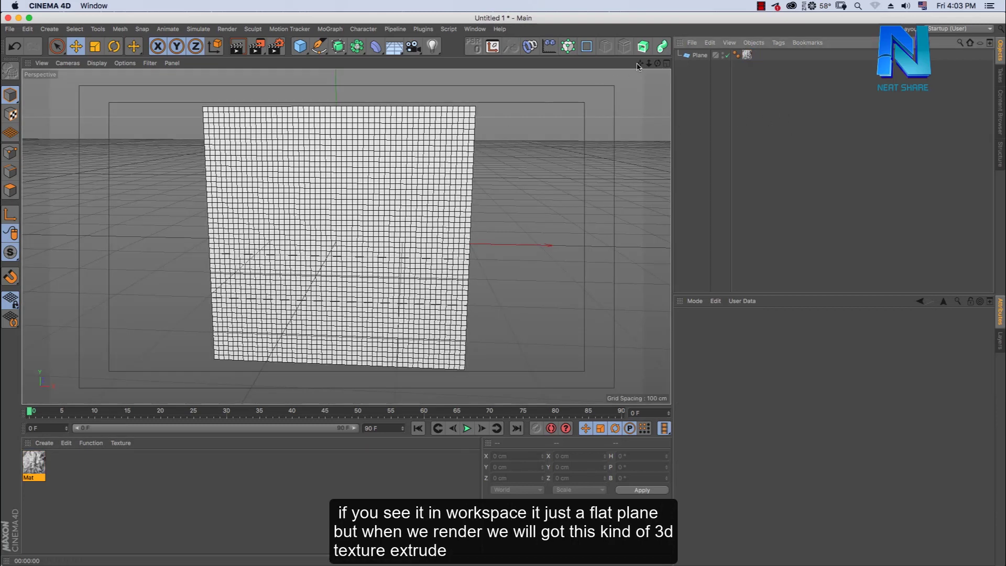
key(ctrl+r)
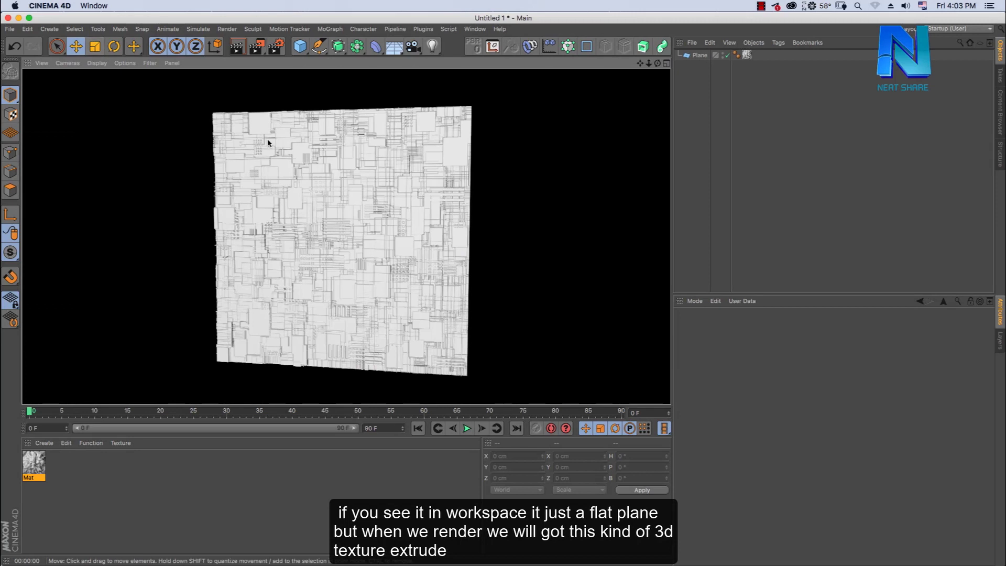
click(658, 63)
drag(649, 63, 652, 73)
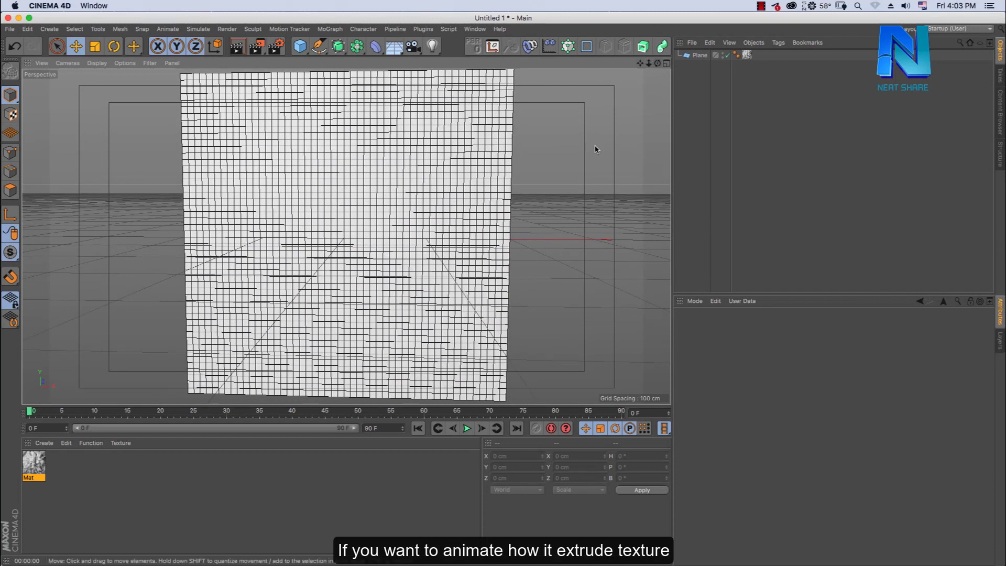
Render a quick preview, then add a Displacer deformer as a child of the Plane
click(747, 55)
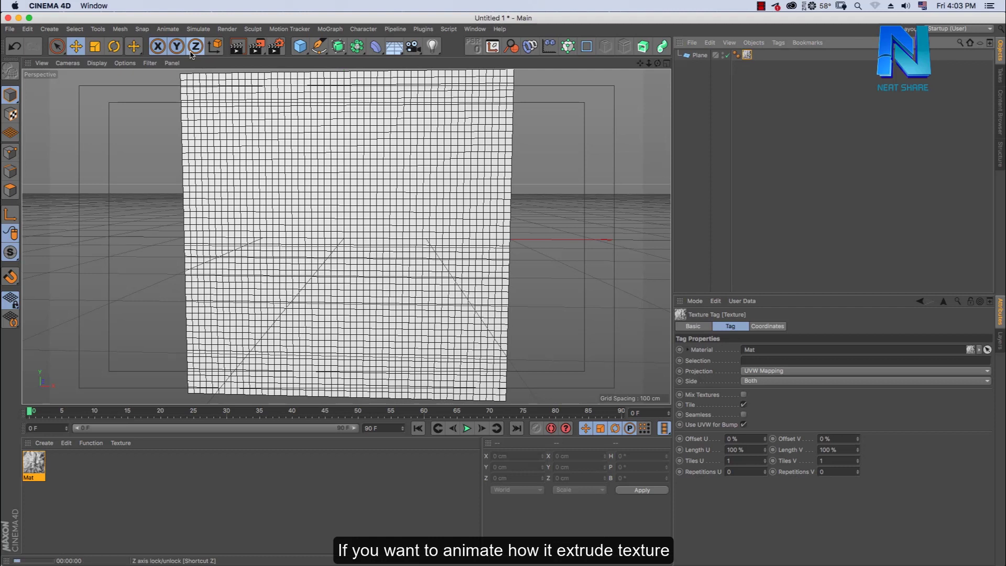
key(ctrl+r)
click(744, 92)
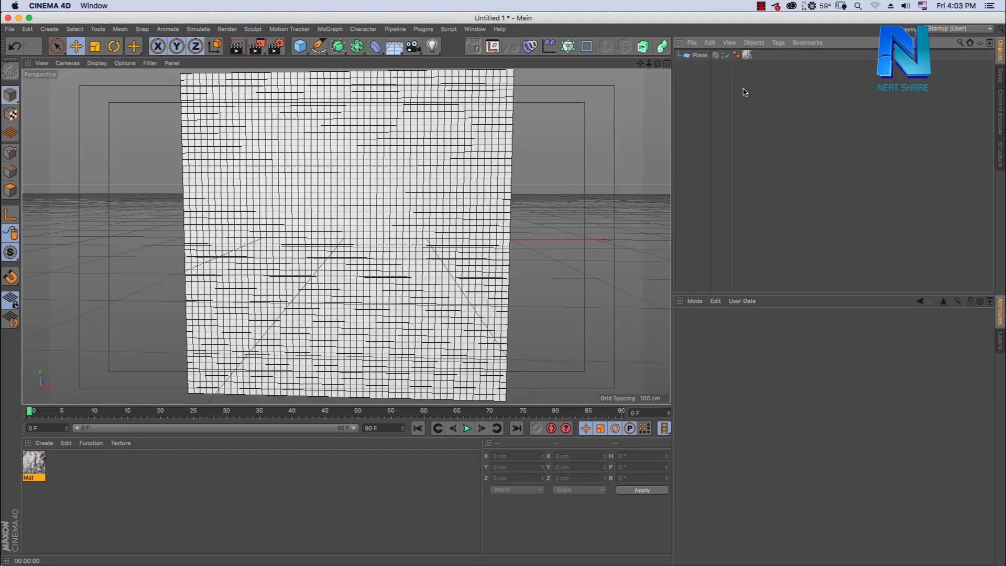
click(699, 55)
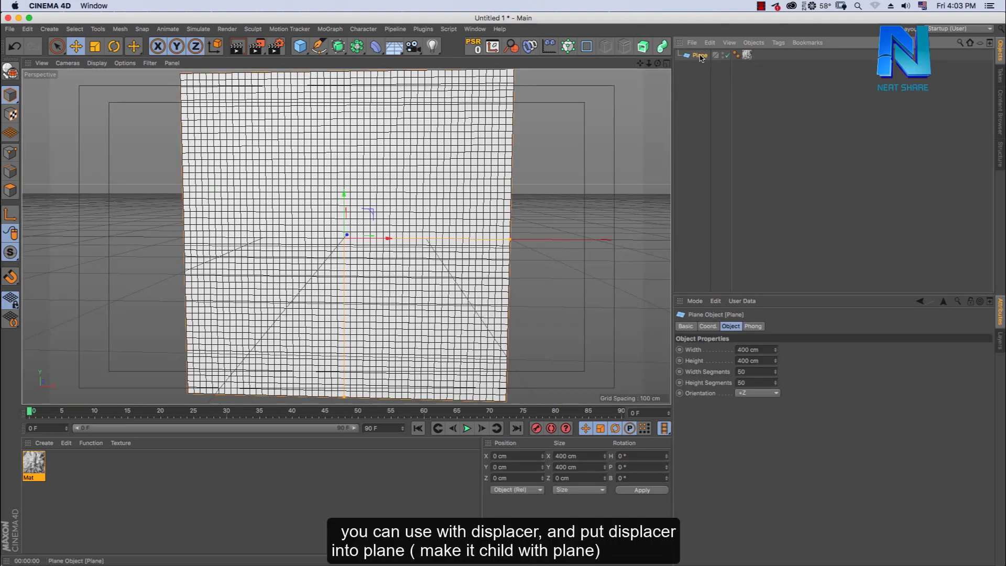
click(376, 51)
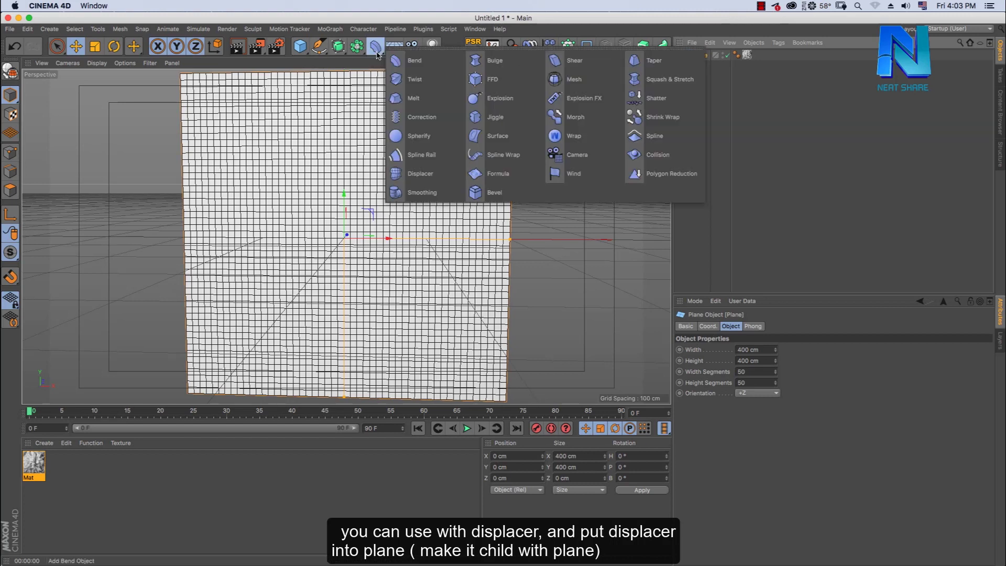
click(419, 174)
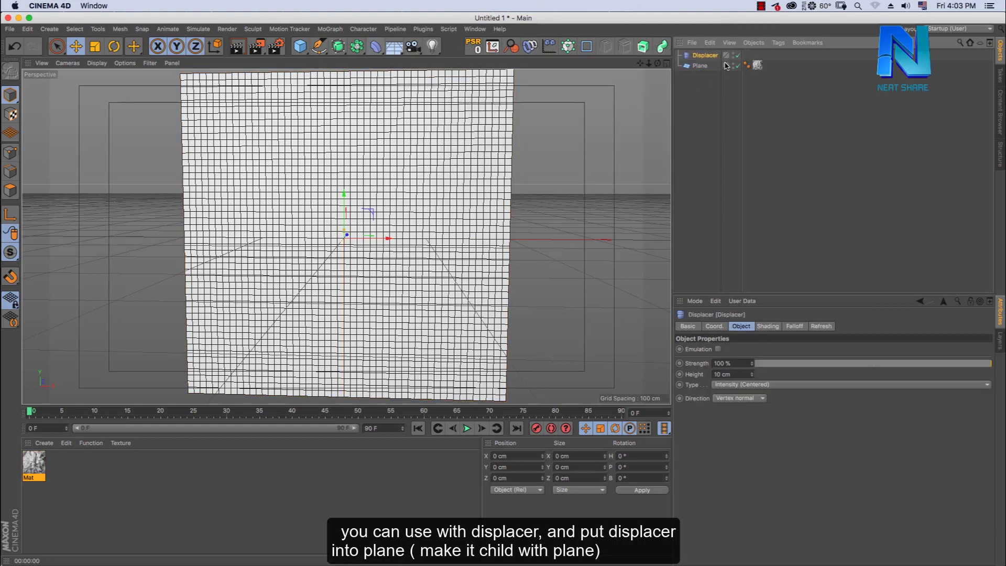
drag(704, 55, 705, 66)
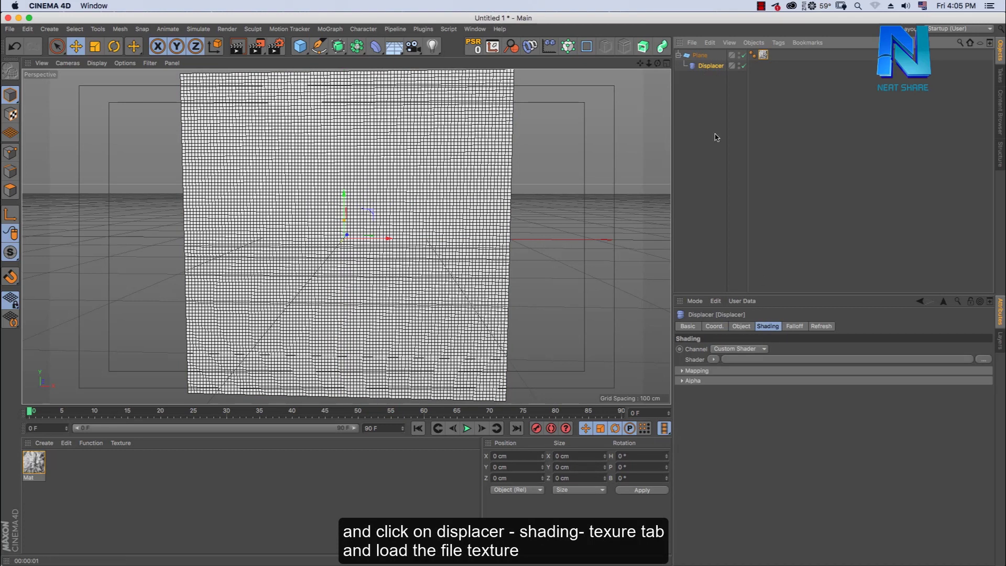
Load the grayscale height map as the Displacer's shader and render to check the extrusion
click(713, 361)
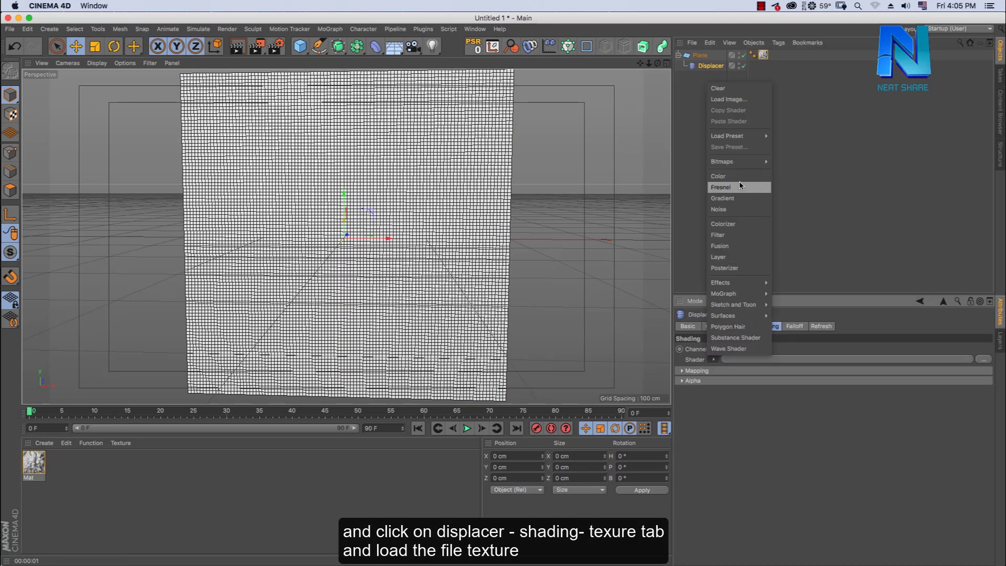
click(712, 104)
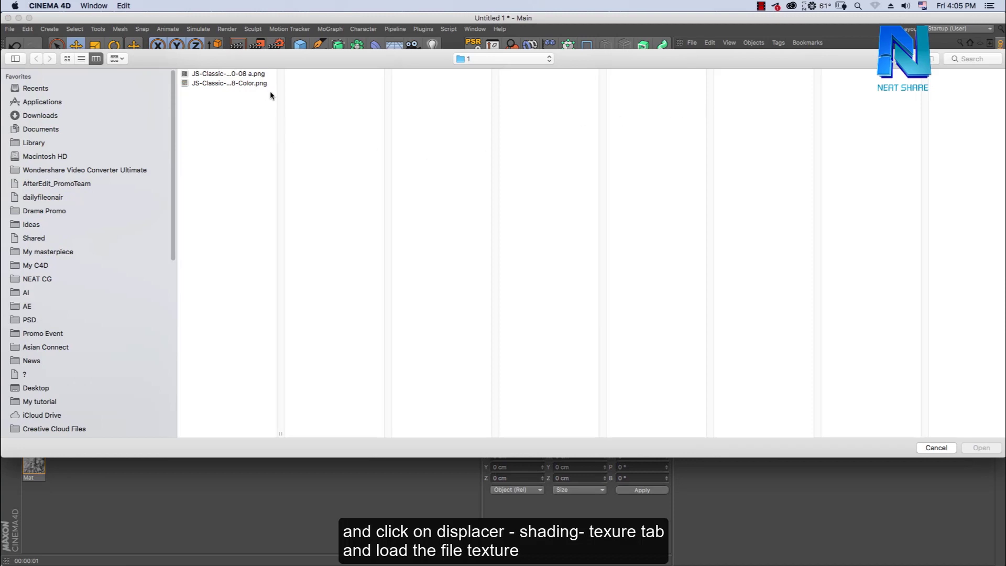
click(271, 75)
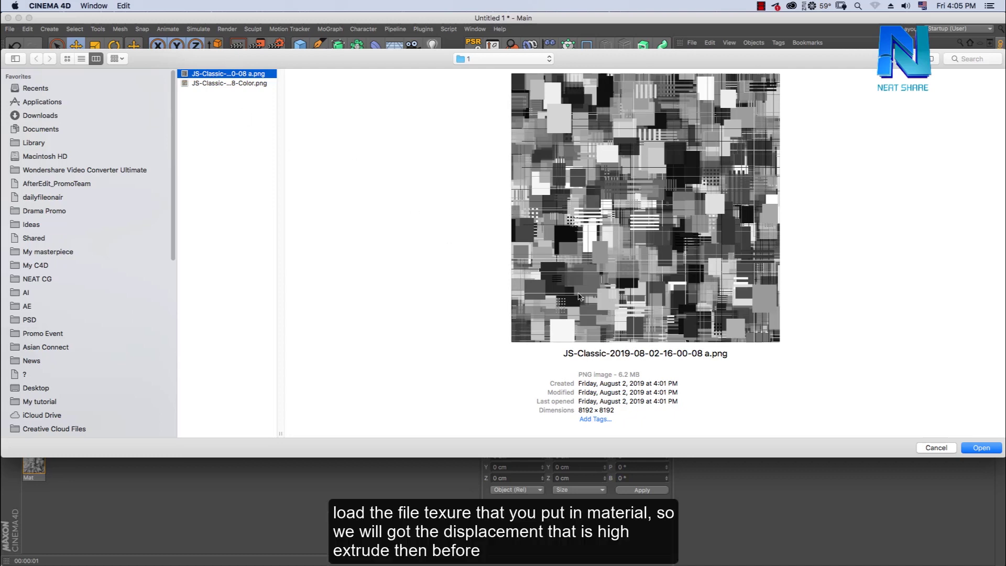
click(984, 450)
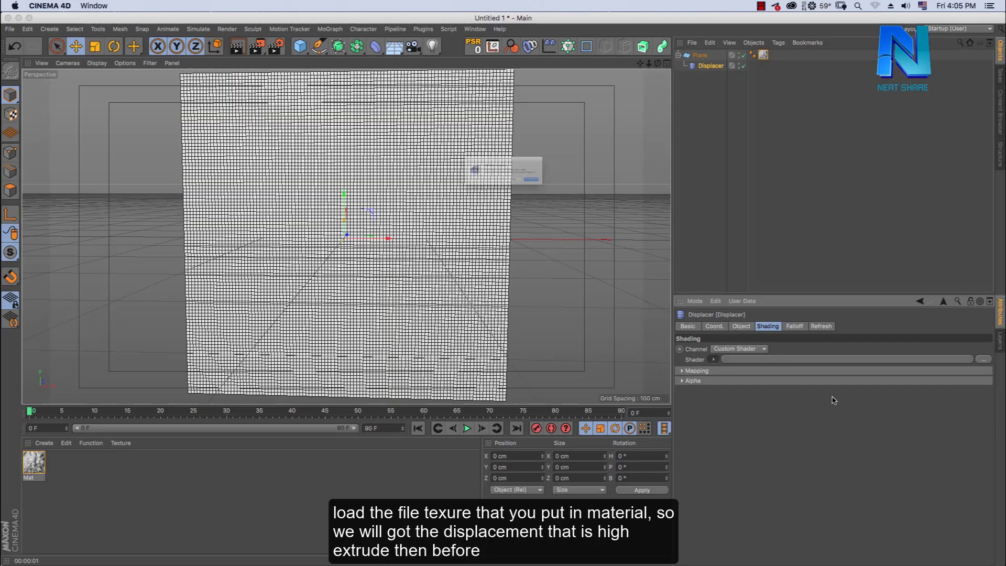
click(532, 195)
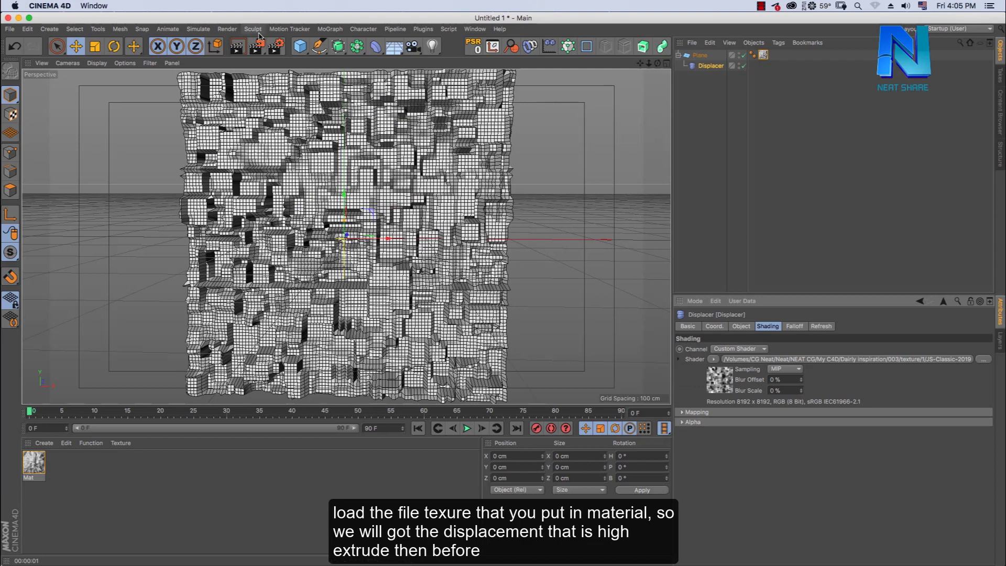
click(237, 46)
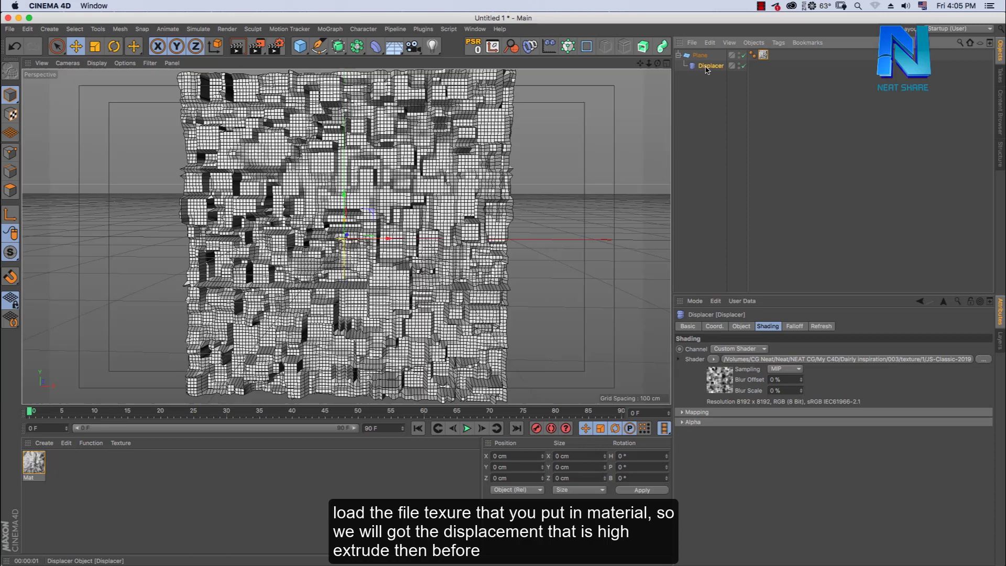
click(626, 137)
Set the Displacer strength to -20% and keyframe it at frame 0
click(743, 326)
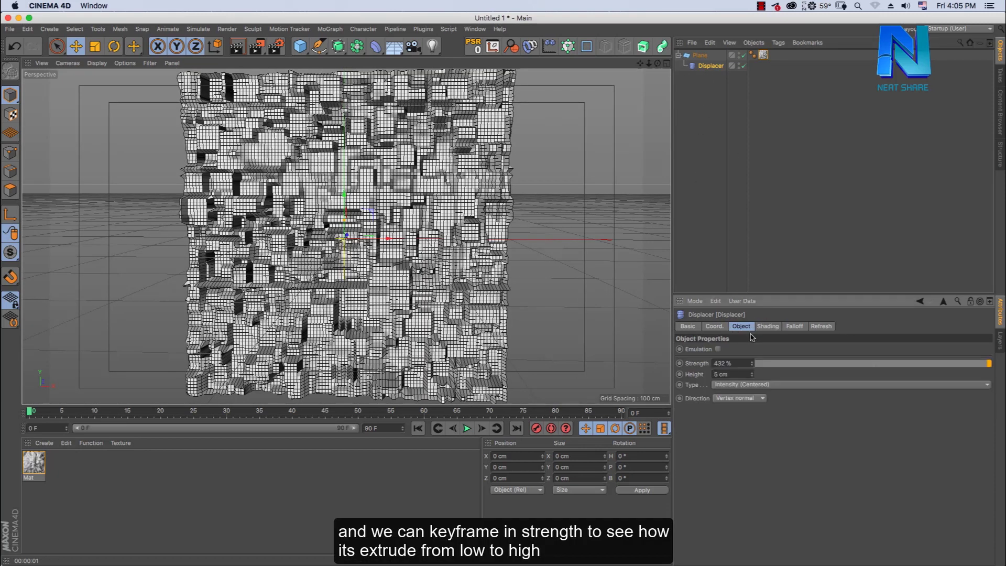
drag(803, 365, 754, 371)
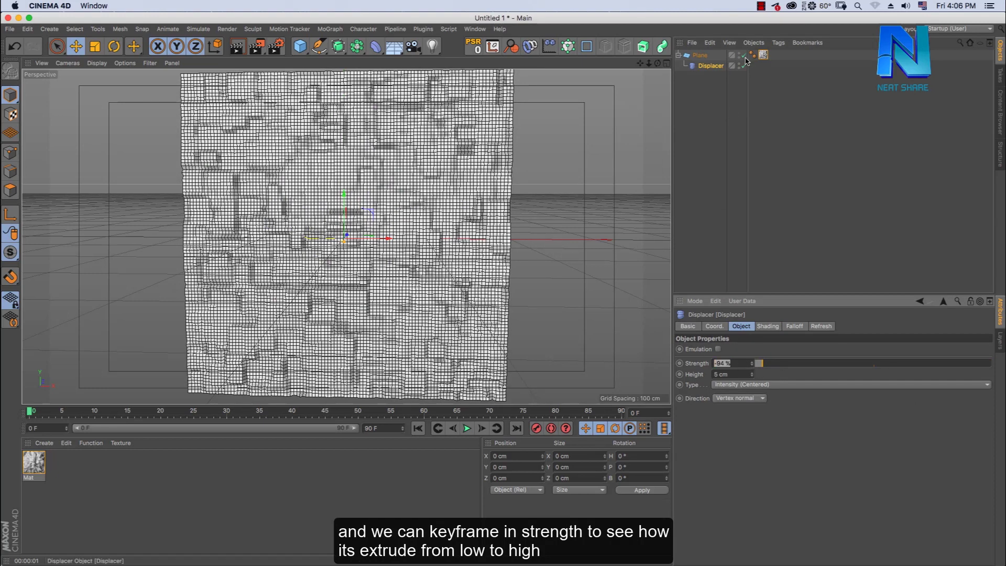
drag(770, 365, 851, 367)
text(-20)
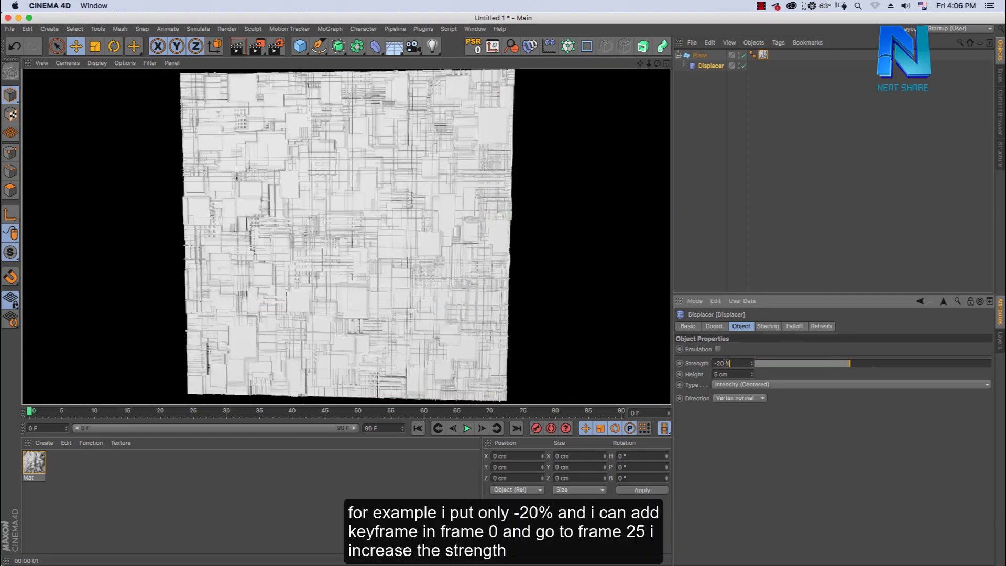
key(Return)
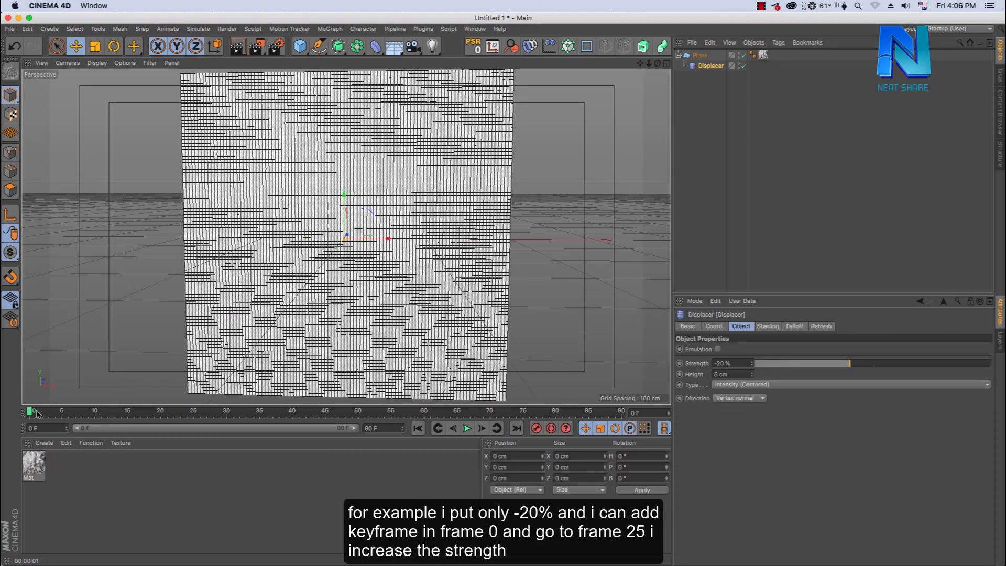
click(680, 363)
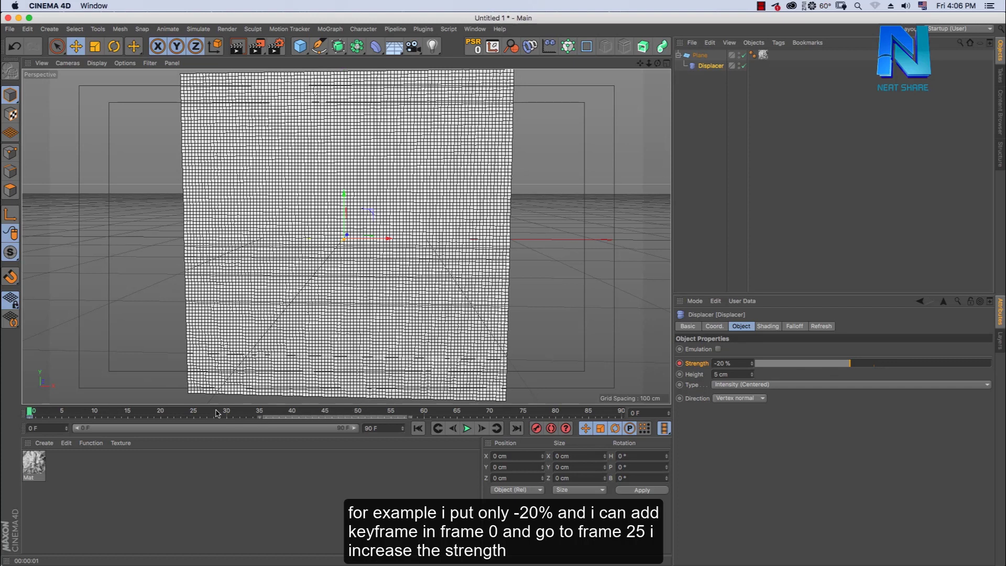
Keyframe the strength raised to about 81% at frame 25, then scrub back to the start
drag(852, 365, 969, 371)
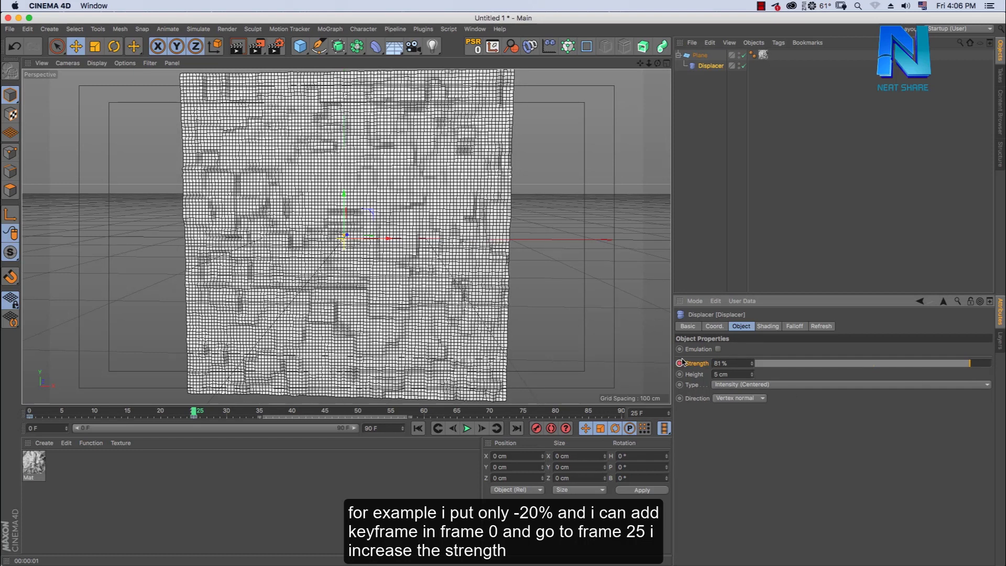
click(466, 428)
key(n)
key(a)
drag(152, 412, 19, 411)
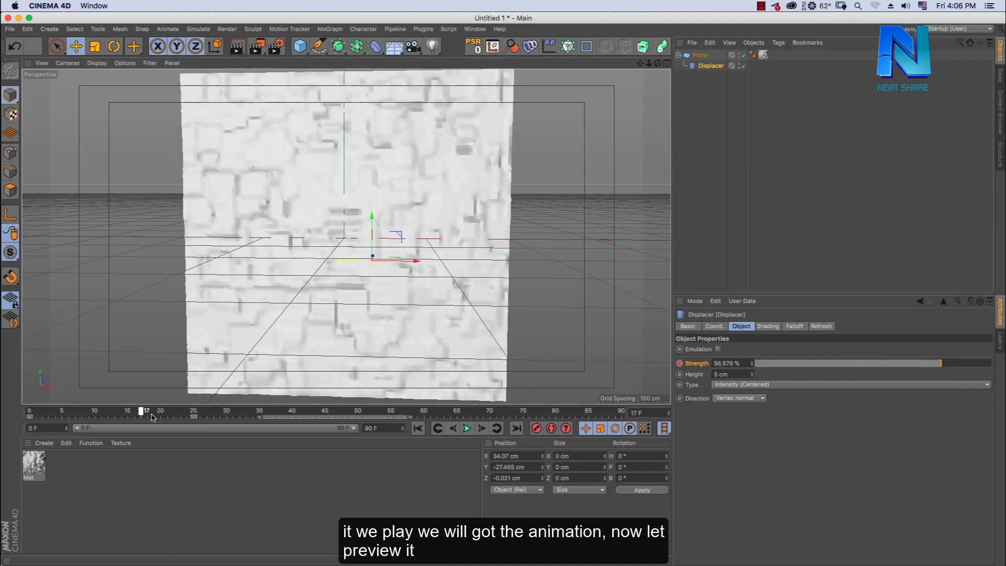
Render a 26-frame preview animation over a manual frame range, play it, then close it
click(256, 46)
click(362, 220)
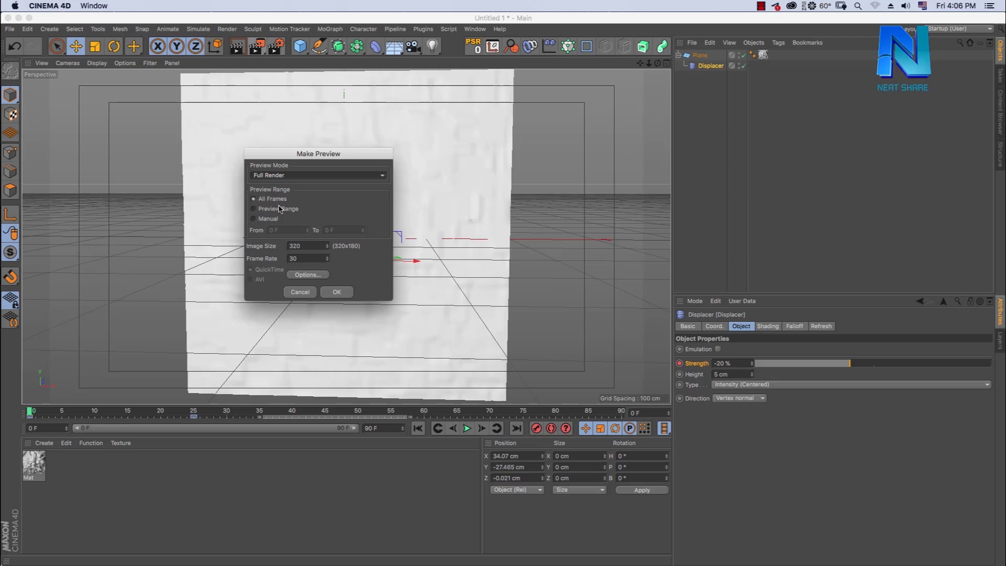
click(261, 219)
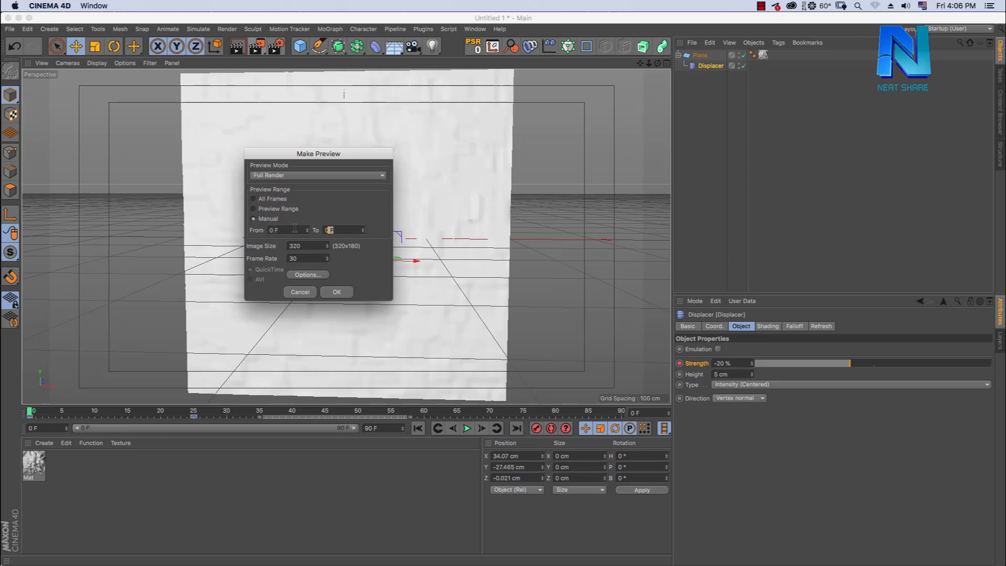
click(337, 292)
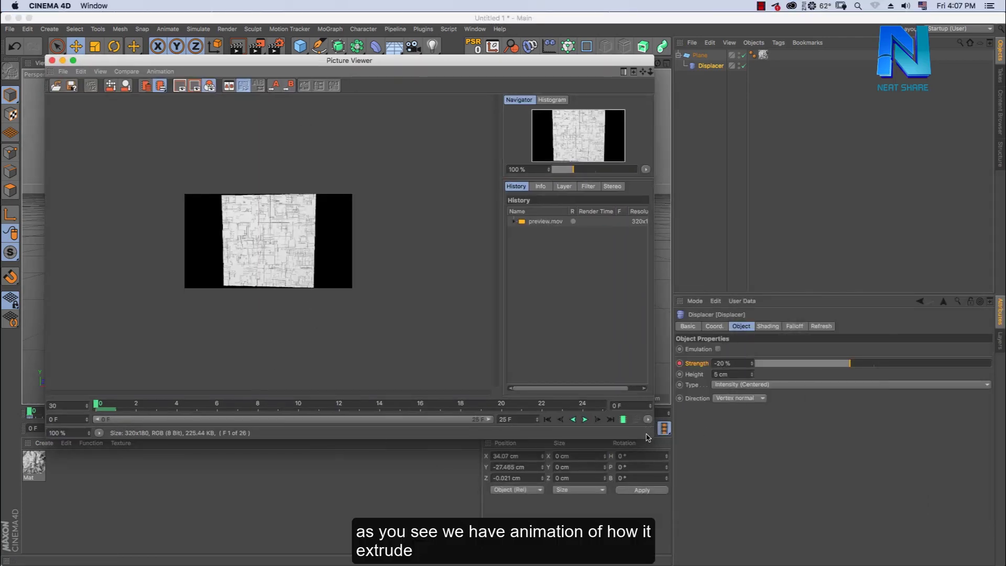
drag(647, 437, 823, 473)
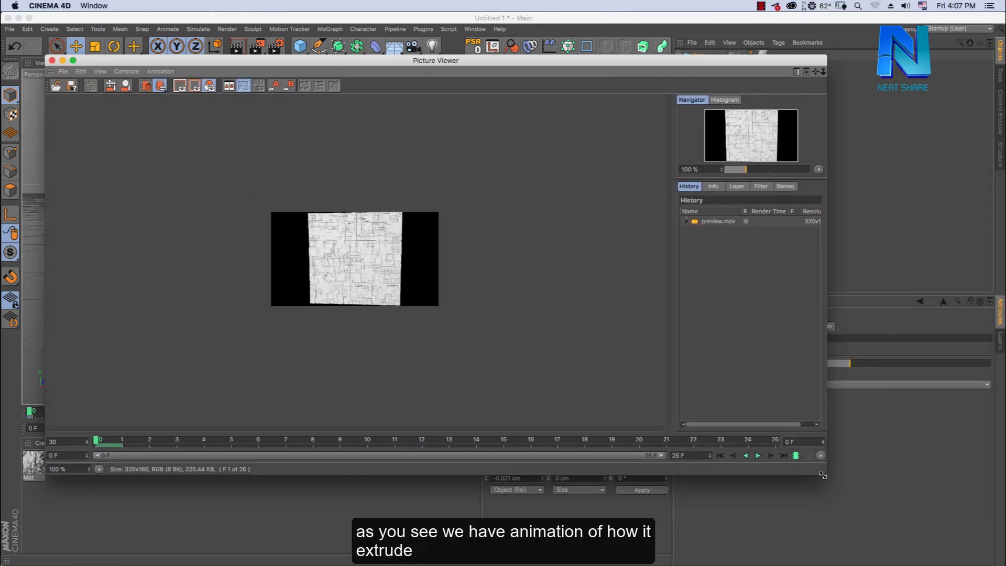
click(755, 455)
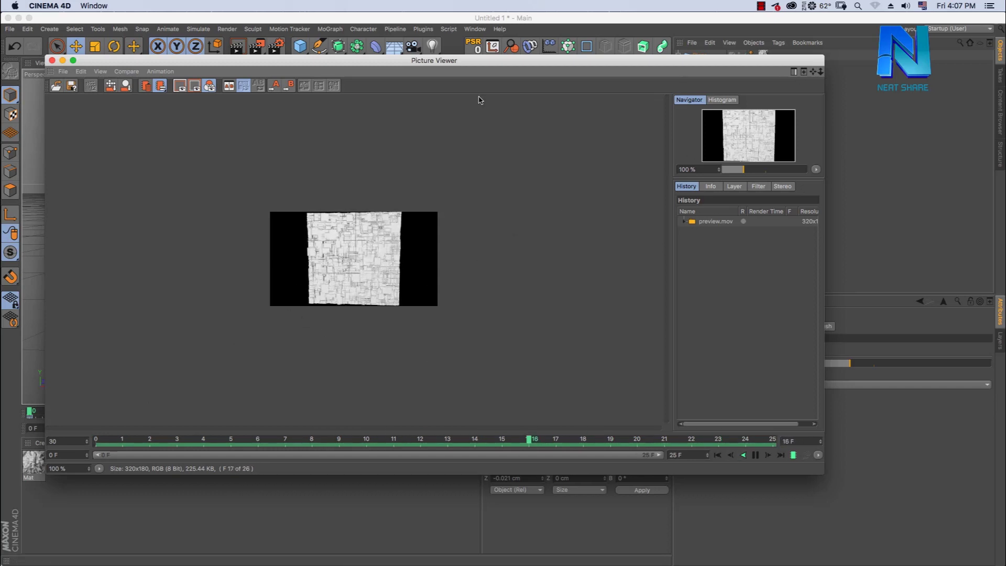
click(51, 61)
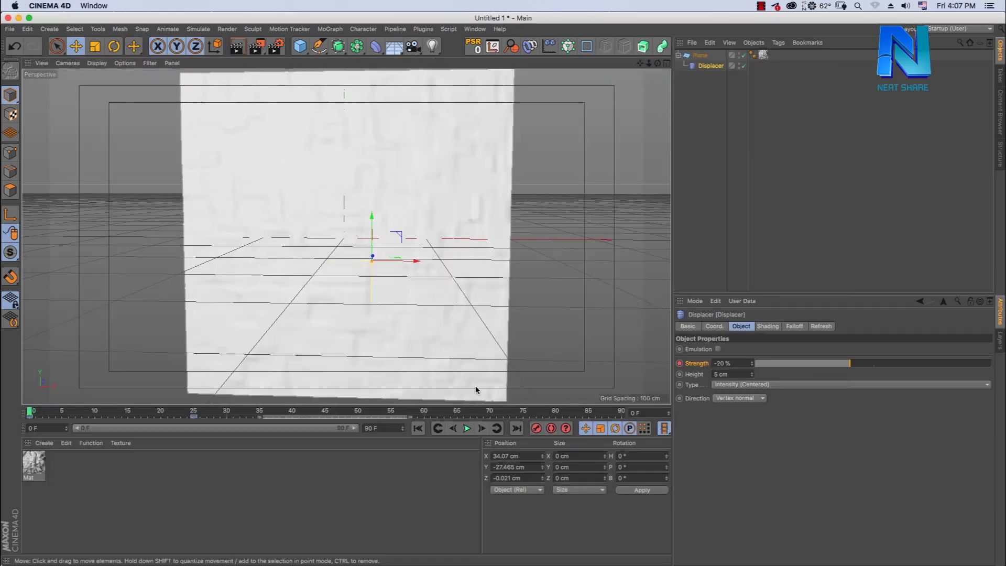
Delete the strength keyframes at frames 25 and 0, then deselect the plane and Displacer
click(450, 413)
drag(421, 415, 5, 412)
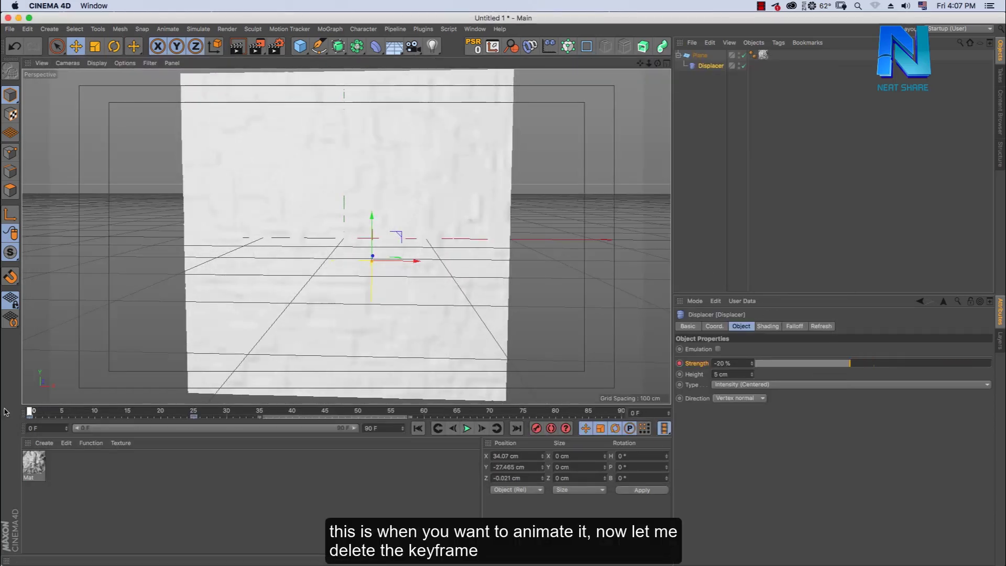
click(193, 417)
right_click(193, 418)
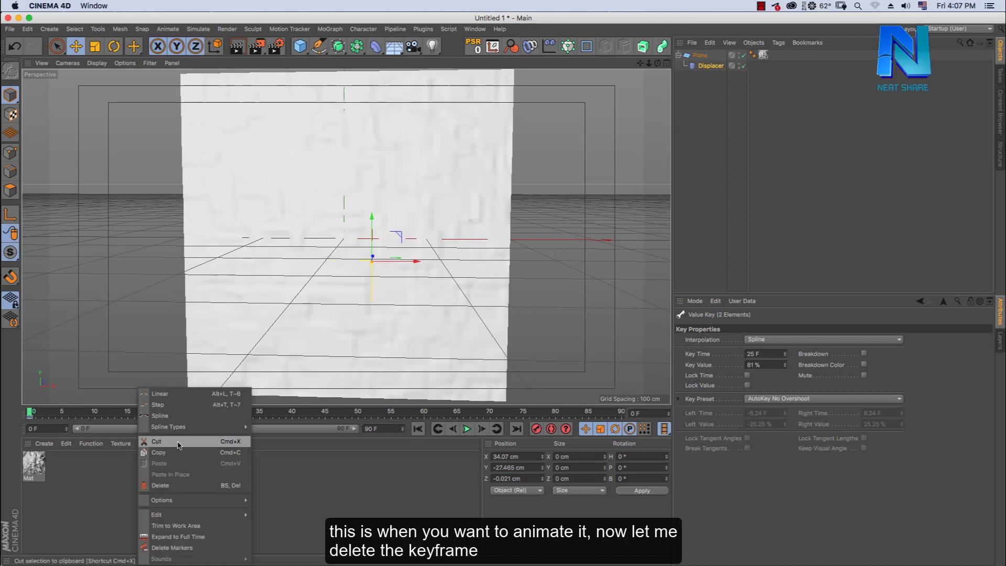
click(172, 485)
click(31, 417)
right_click(31, 417)
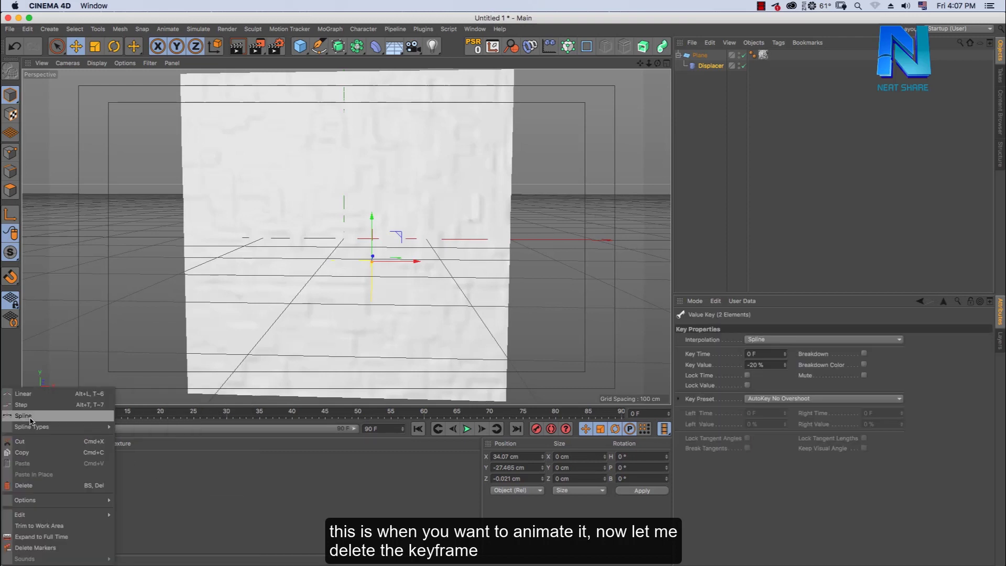
click(47, 483)
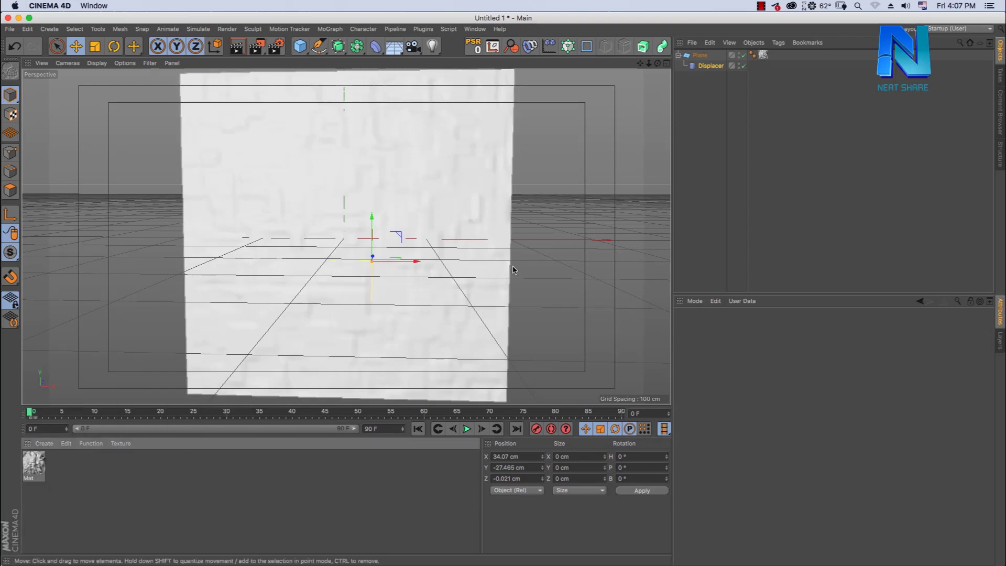
click(741, 139)
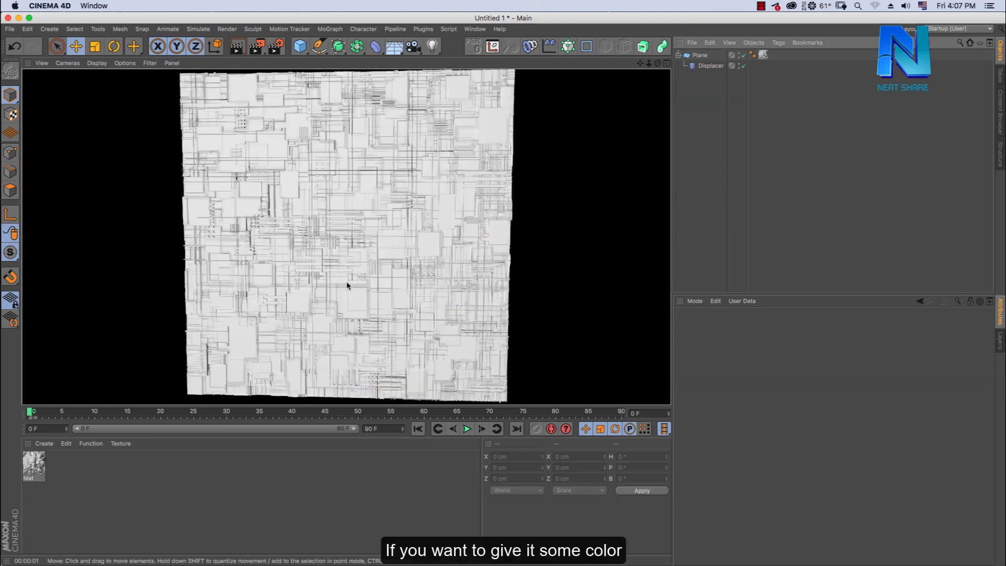
Open the Mat material's editor on its Color channel
click(44, 444)
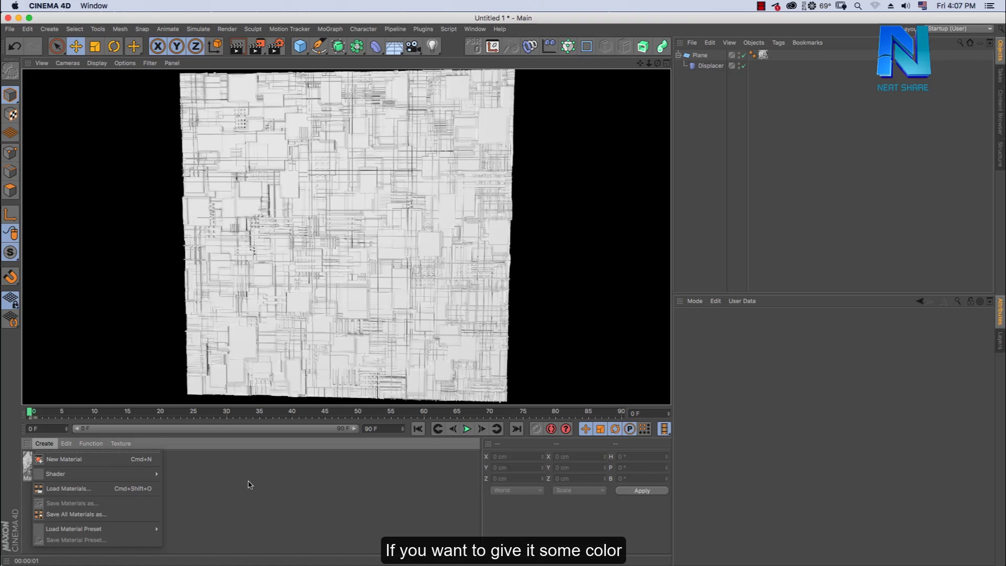
click(64, 459)
click(33, 463)
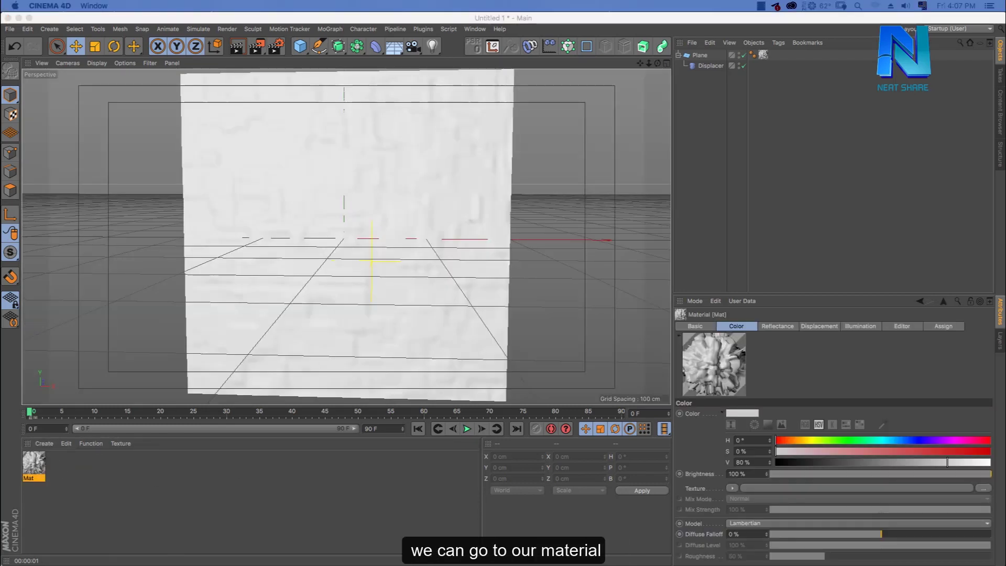
double_click(33, 462)
click(206, 215)
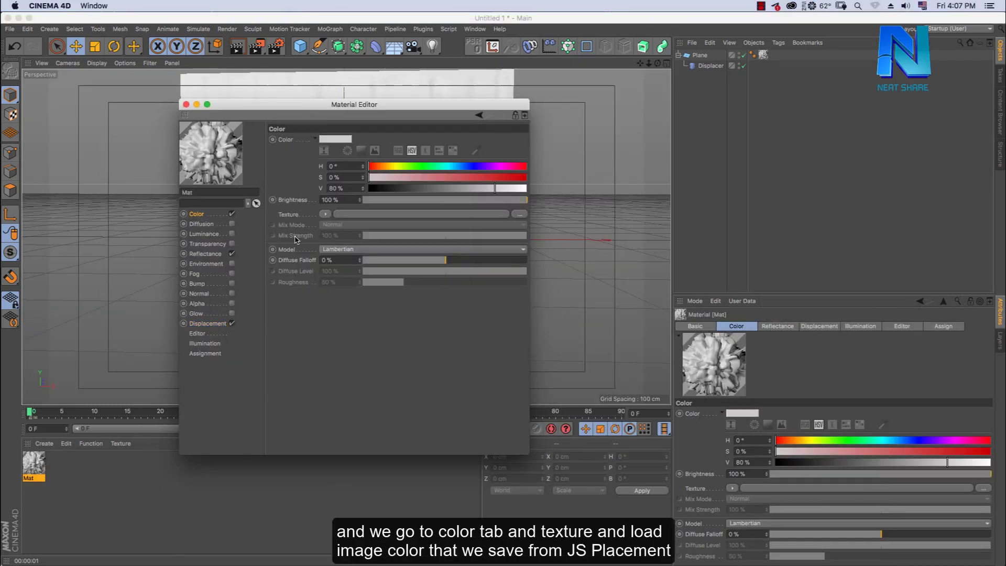
Load the JSplacement Color.png as the colour texture, copy it into the project, and render
click(326, 214)
click(331, 234)
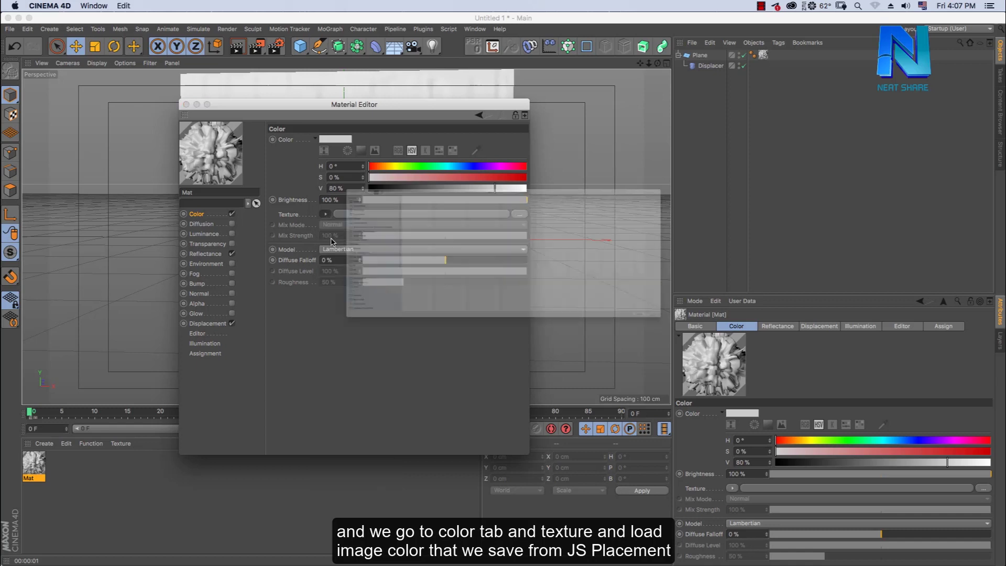
click(260, 83)
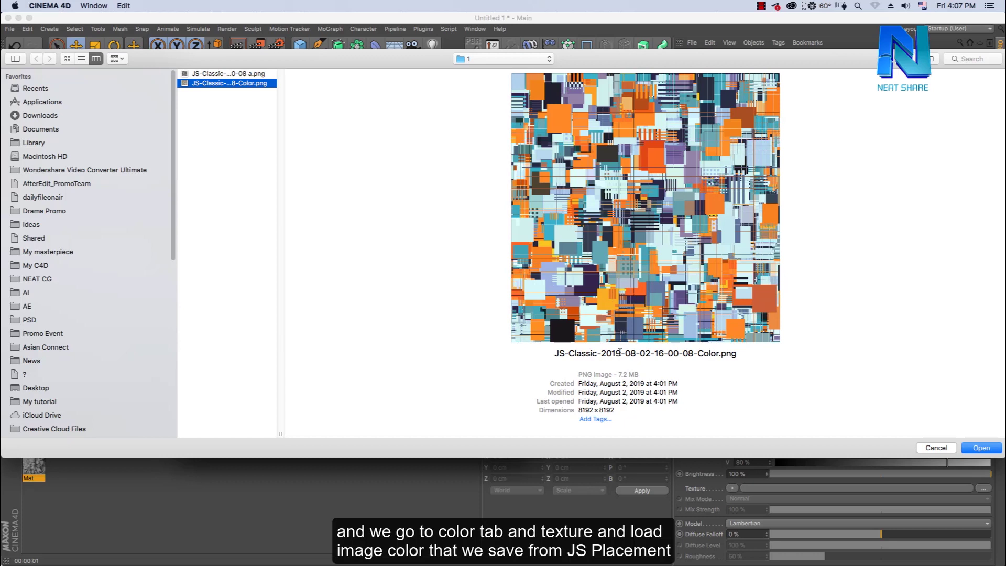
click(981, 448)
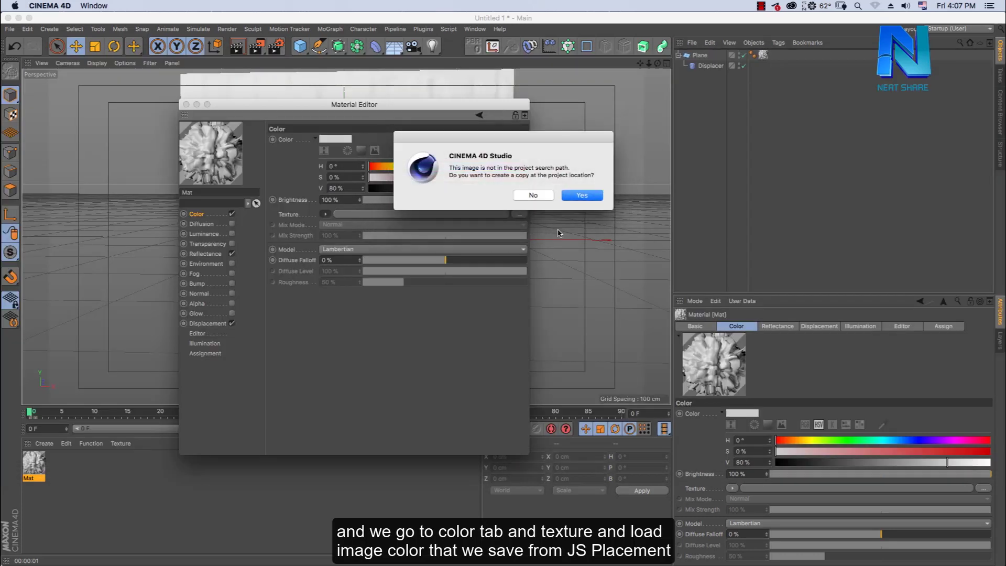
click(533, 195)
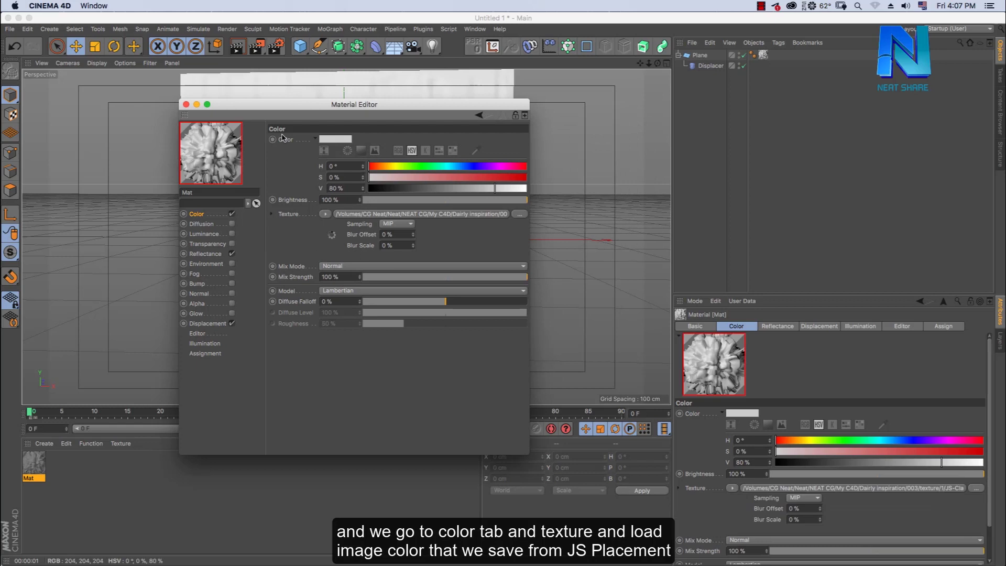
click(186, 104)
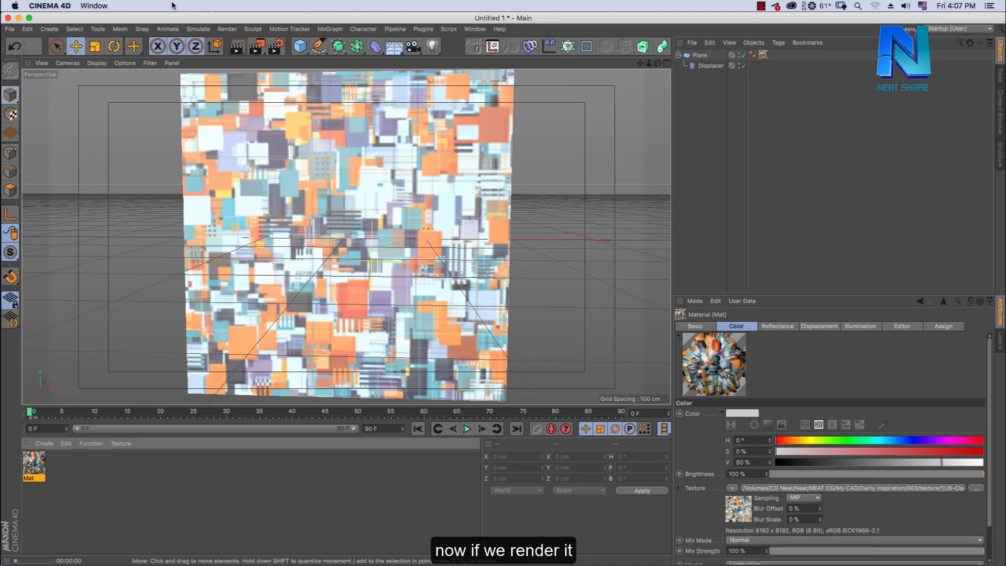
key(ctrl+r)
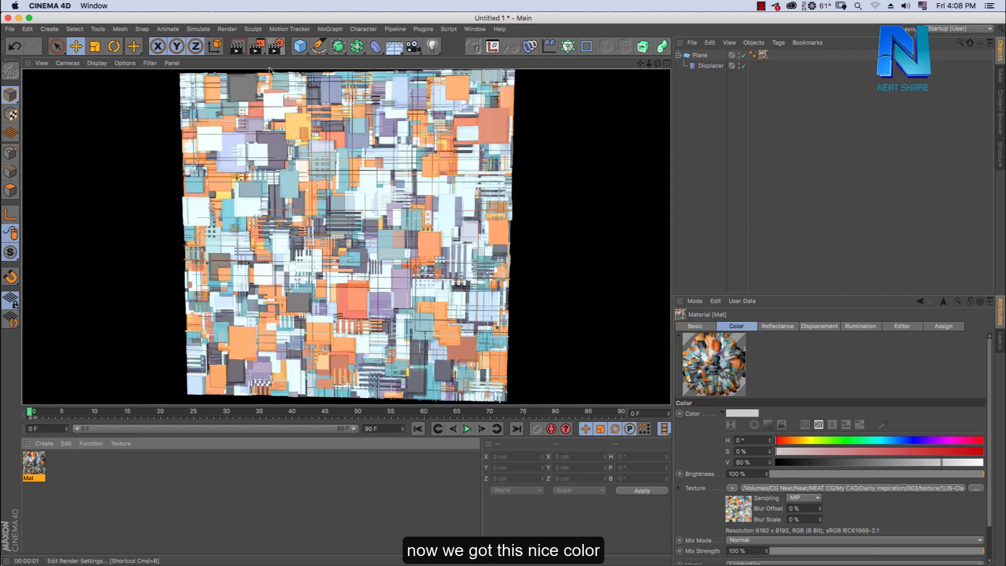
Add an Ambient Occlusion effect in the Render Settings
click(276, 49)
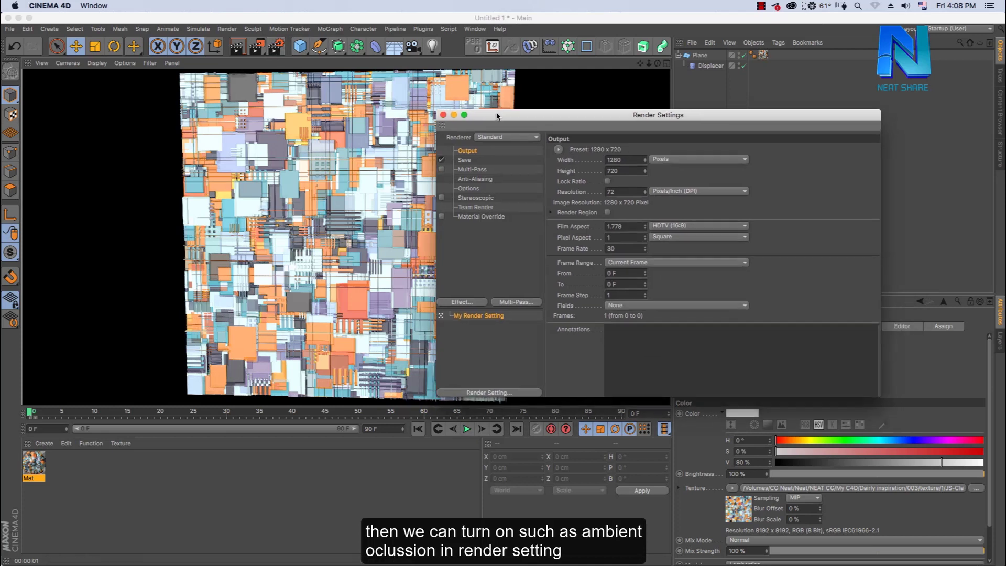
click(474, 217)
click(454, 301)
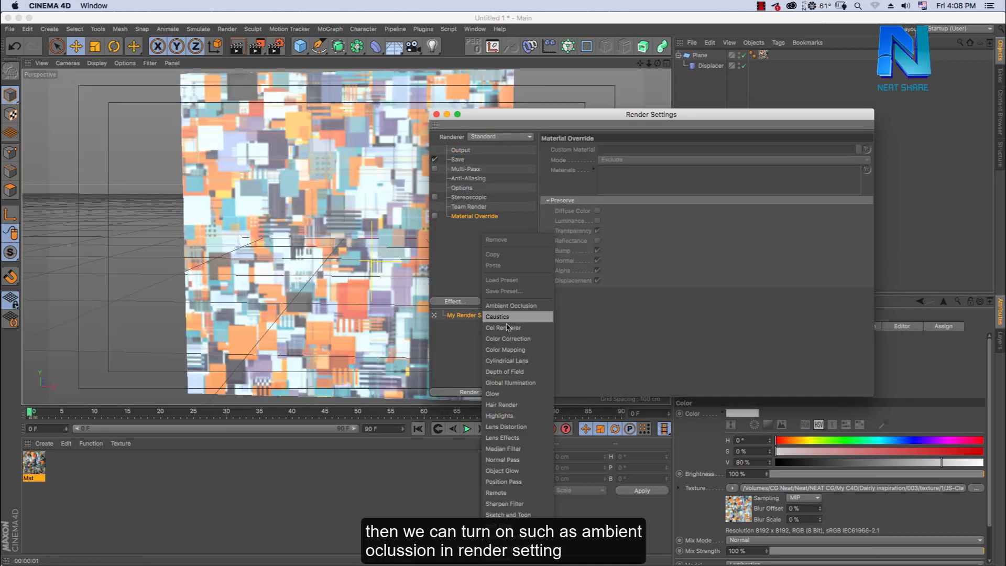
click(530, 305)
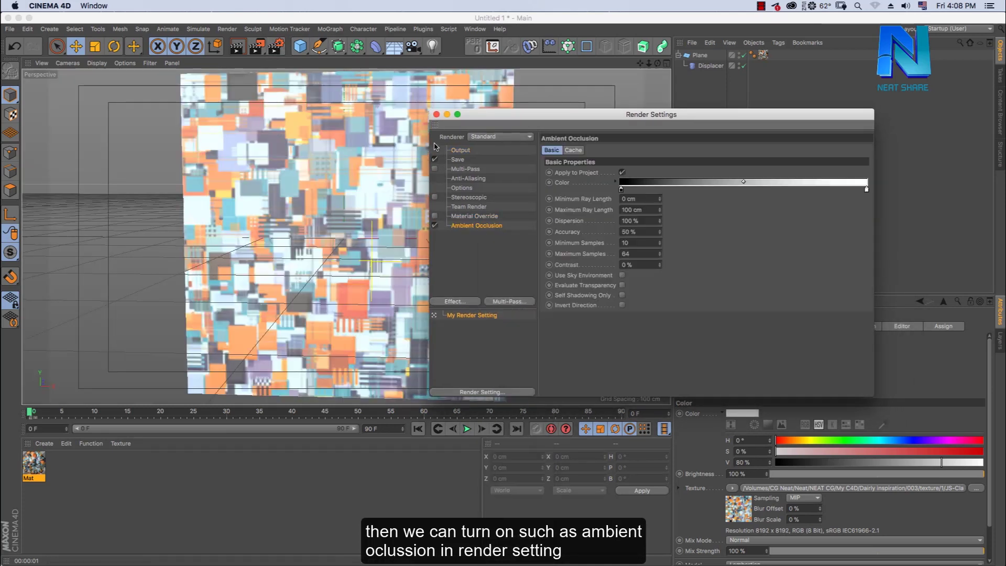
click(436, 114)
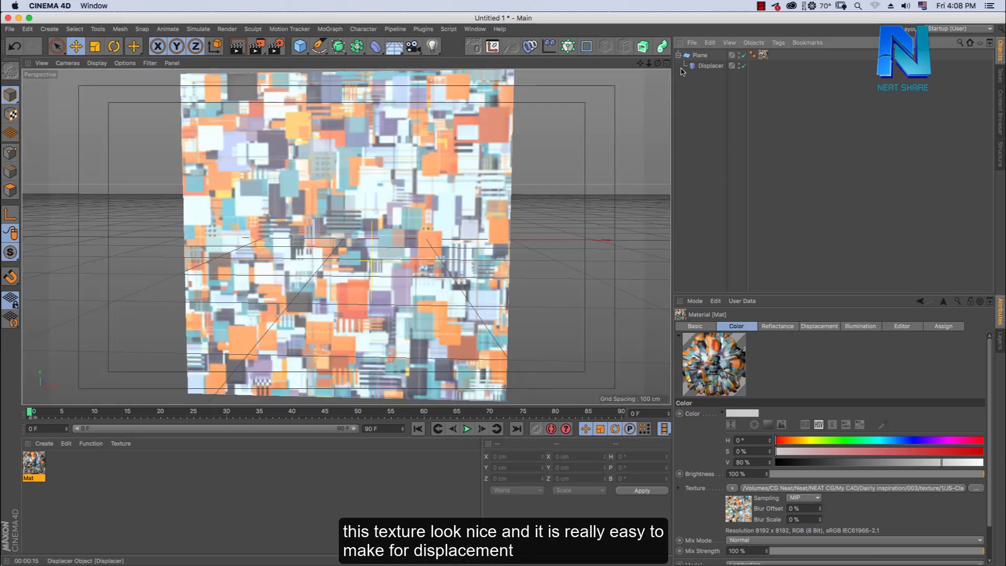
click(679, 55)
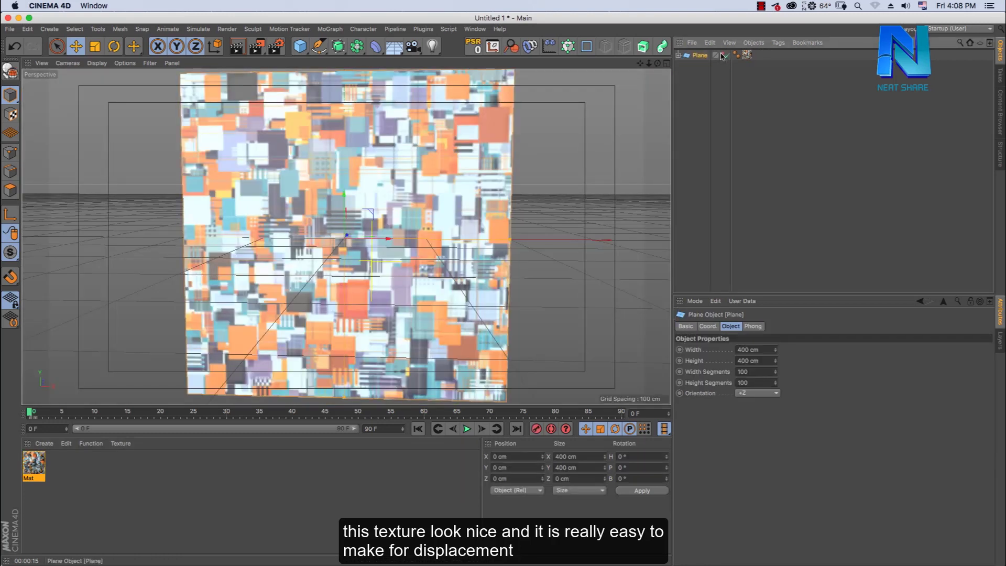
click(724, 55)
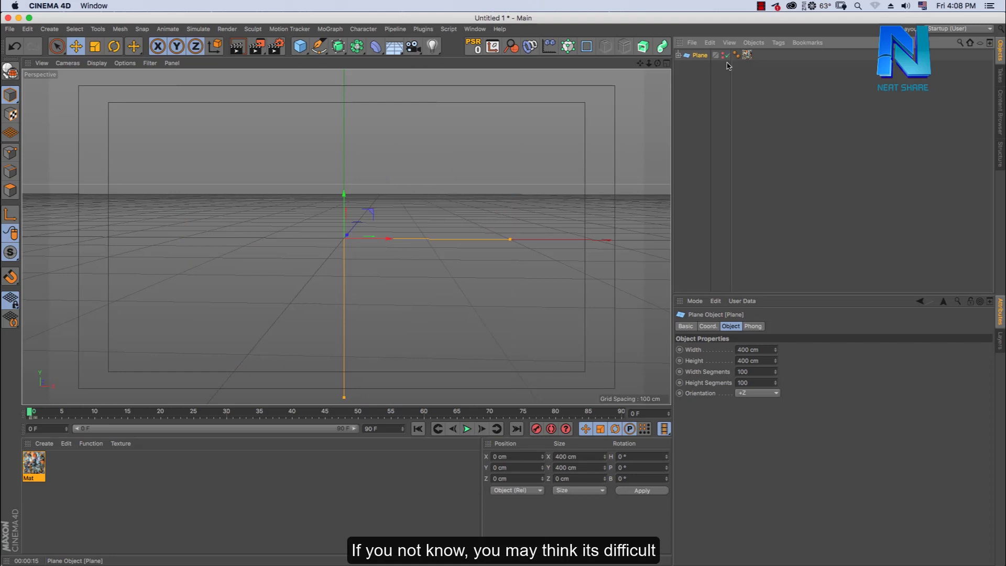
click(554, 121)
click(700, 55)
click(299, 46)
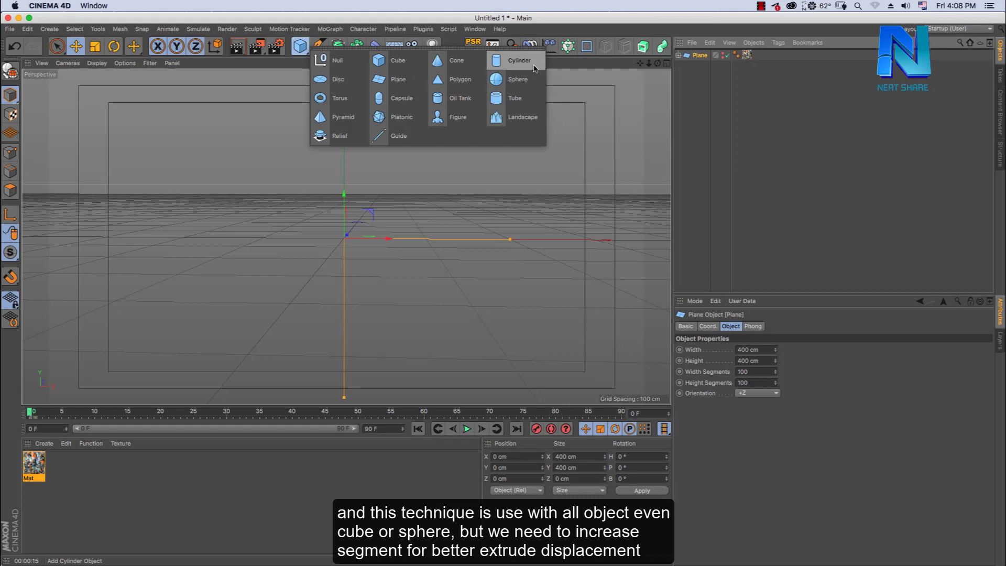
click(515, 80)
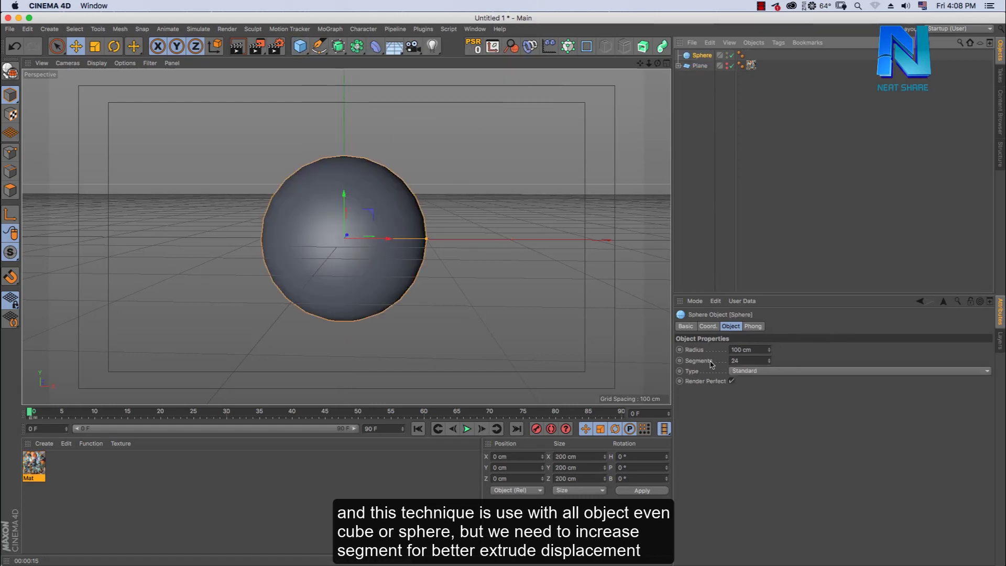
click(749, 361)
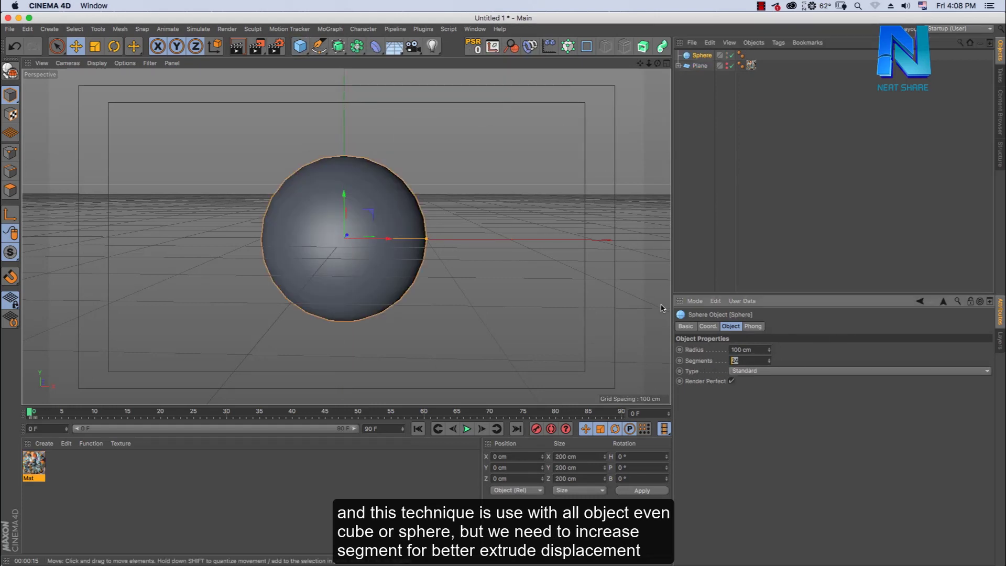
text(50)
key(Return)
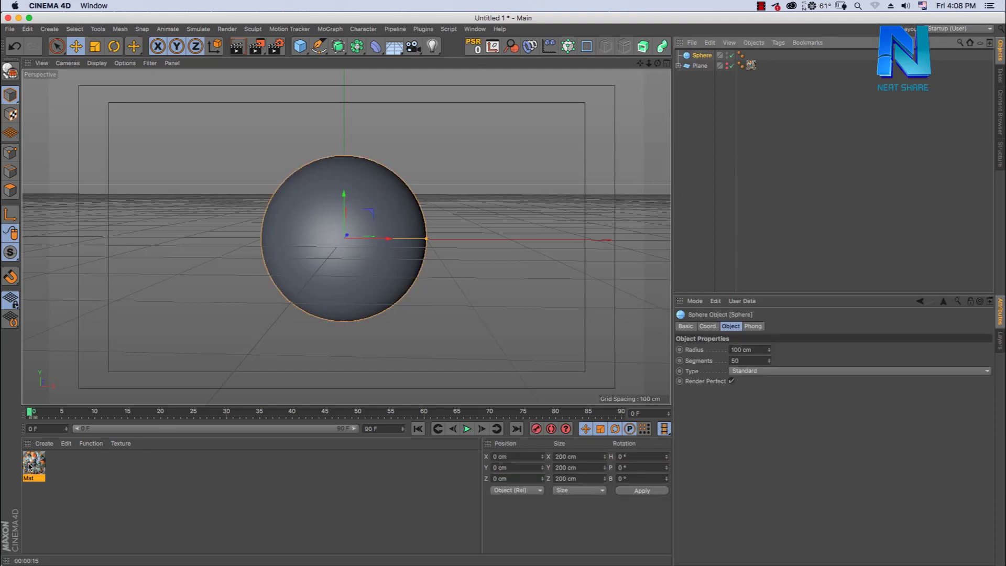
drag(29, 466, 752, 46)
drag(695, 59, 700, 55)
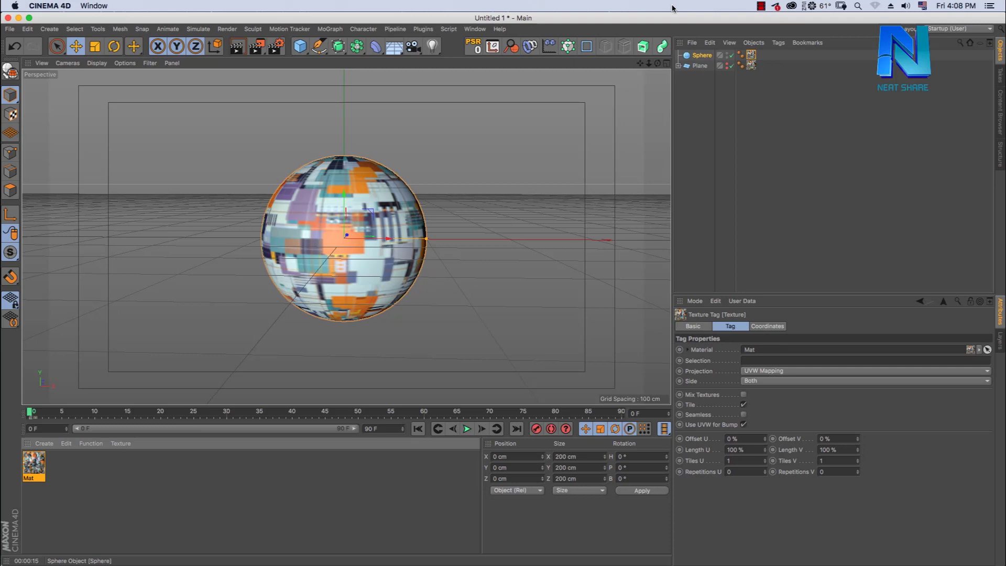
key(ctrl+r)
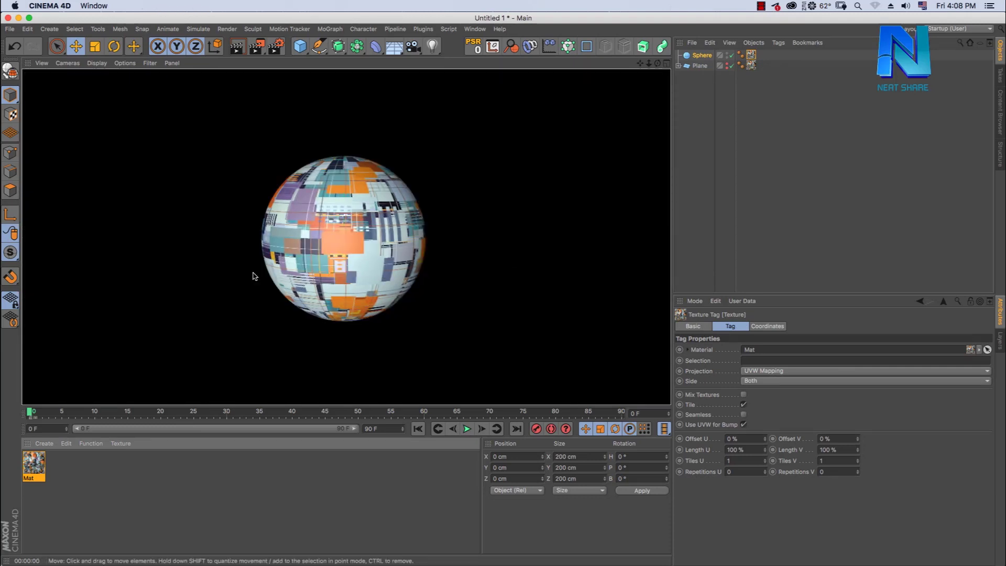
click(762, 55)
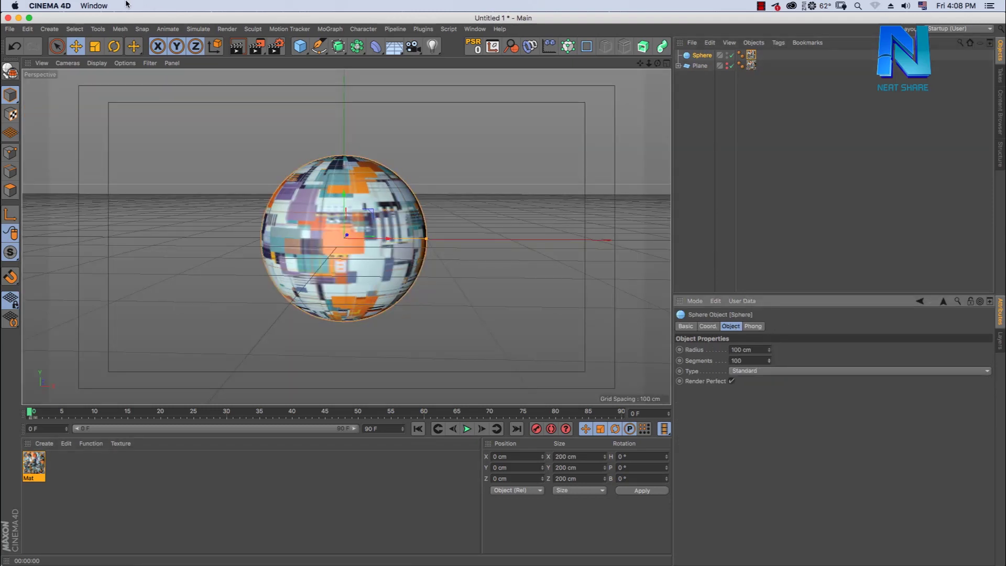
key(ctrl+r)
click(797, 141)
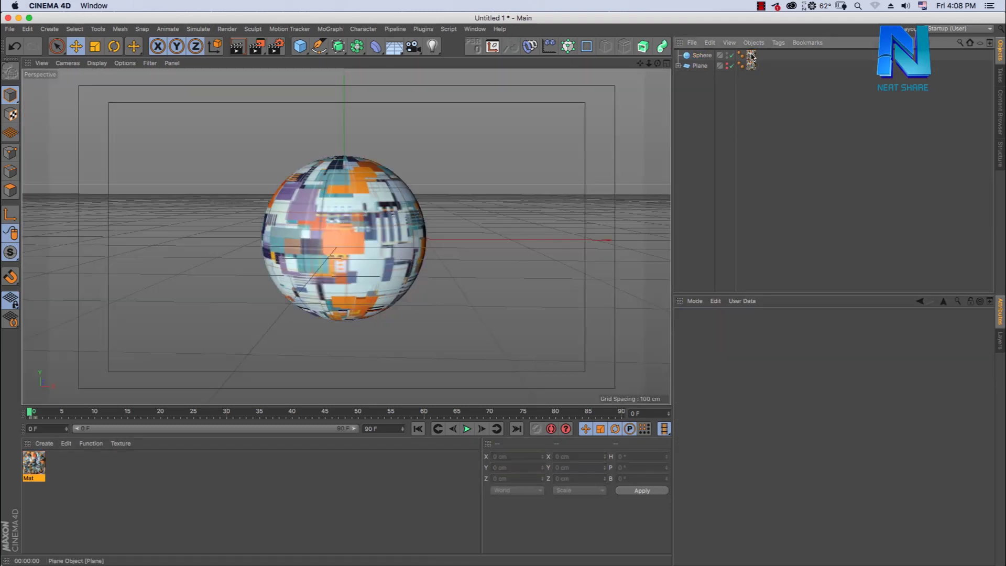
click(354, 226)
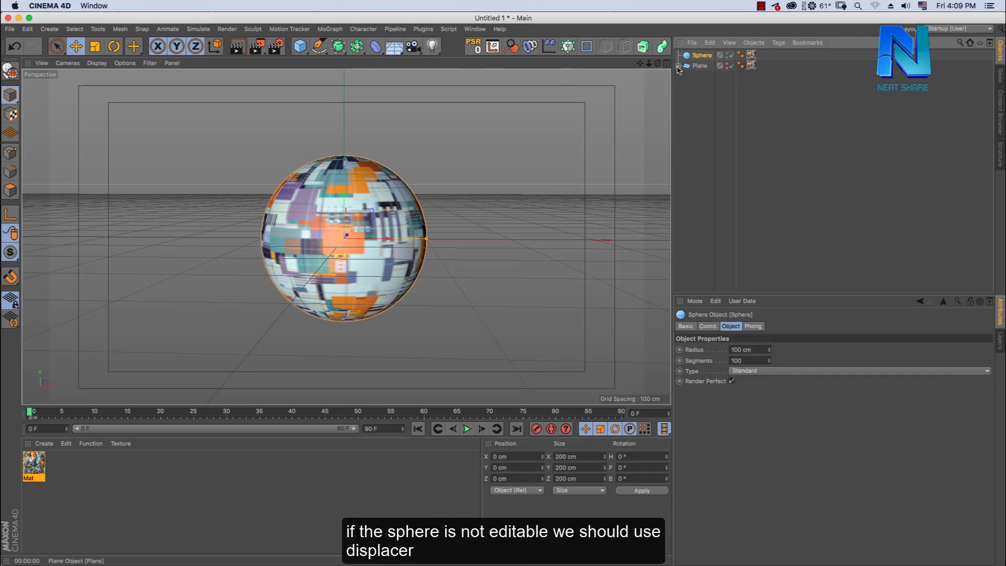
Copy the plane's Displacer onto the sphere and render to check the extrusion
click(678, 66)
click(710, 76)
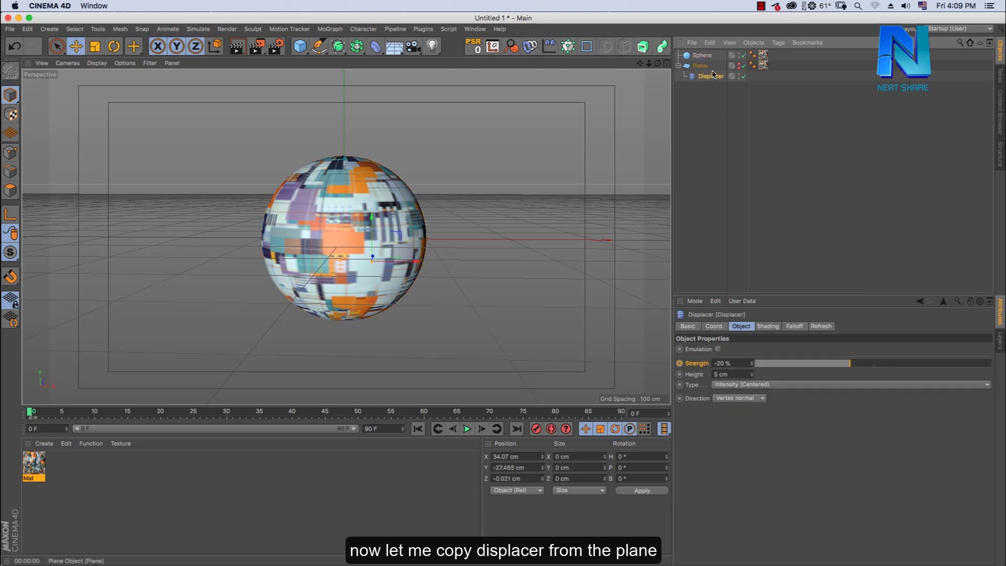
ctrl+drag(706, 58, 704, 56)
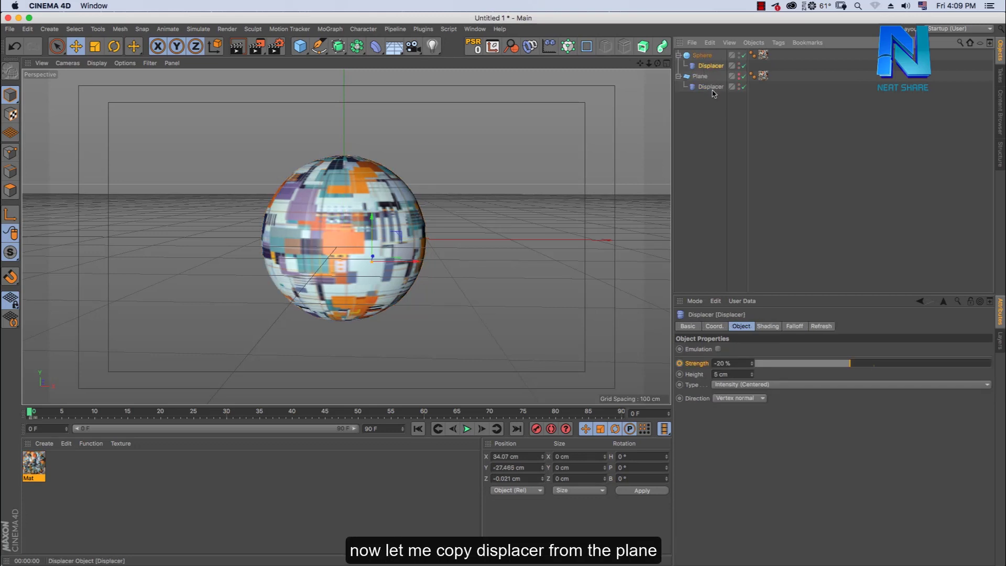
key(ctrl+r)
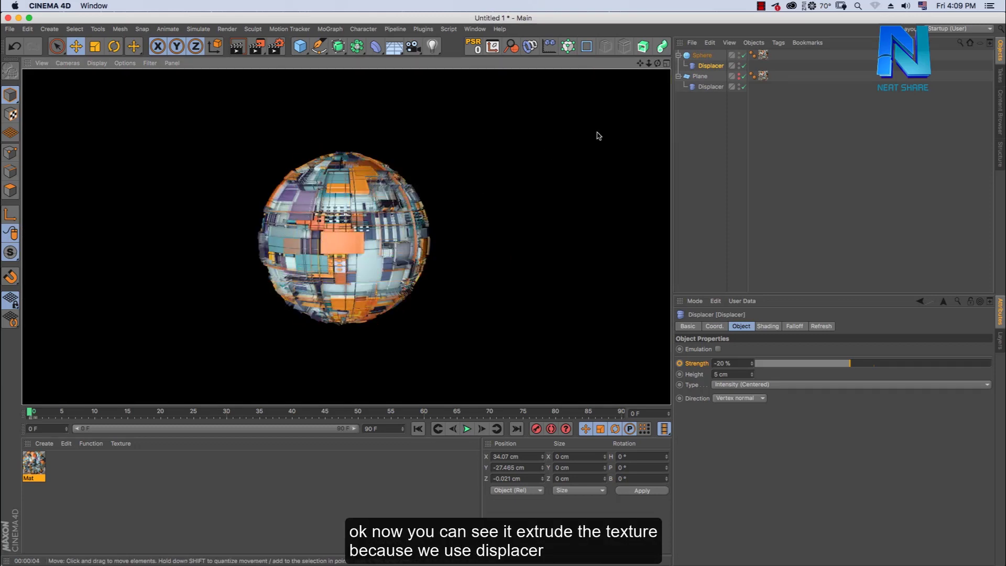
click(714, 67)
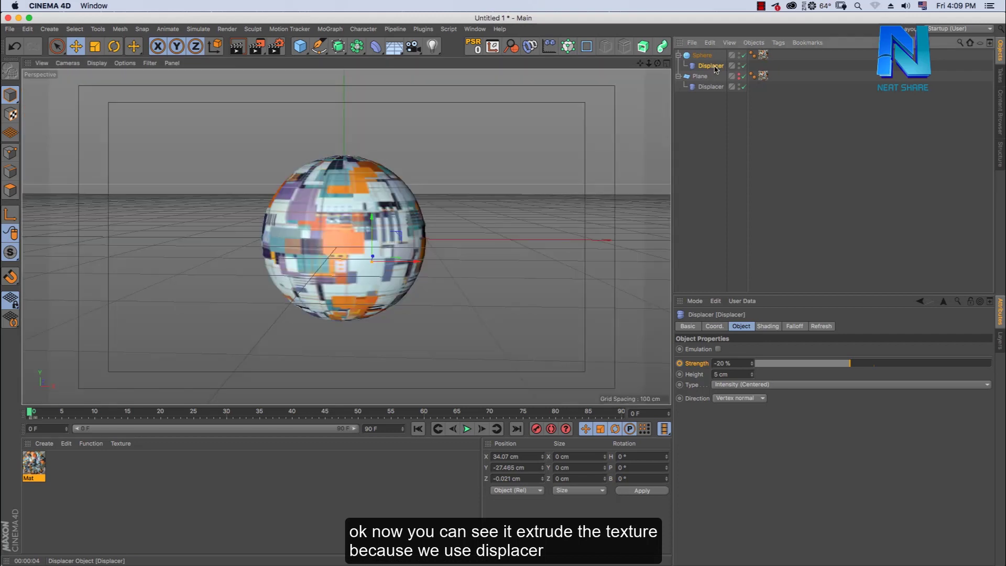
Raise the sphere's Displacer strength to 91%
drag(849, 363, 976, 375)
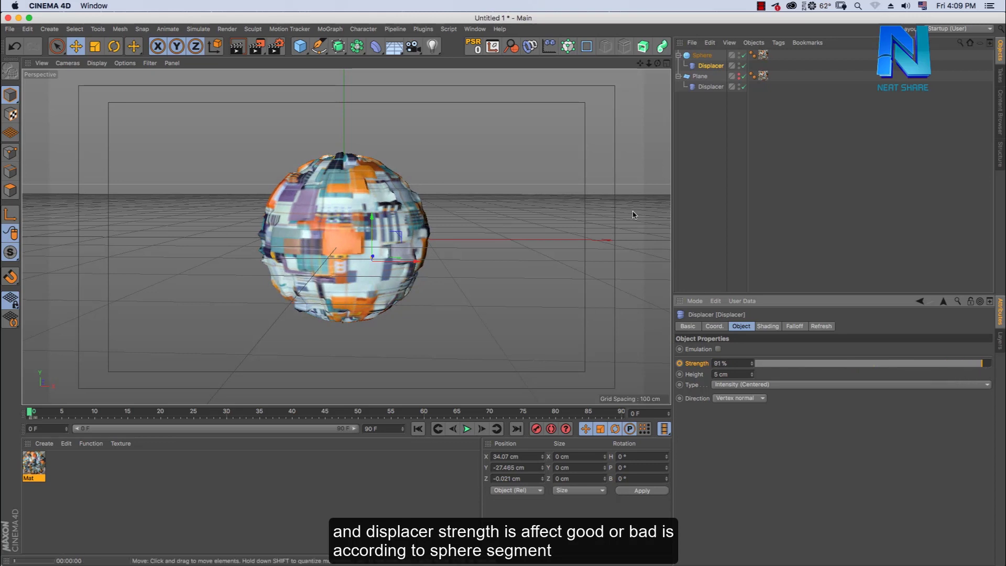
click(702, 55)
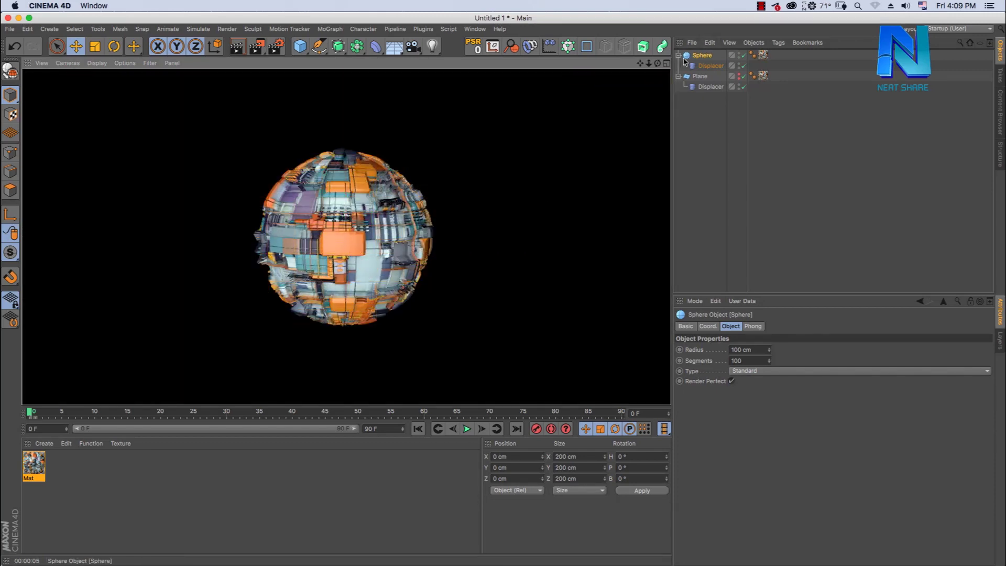
click(717, 68)
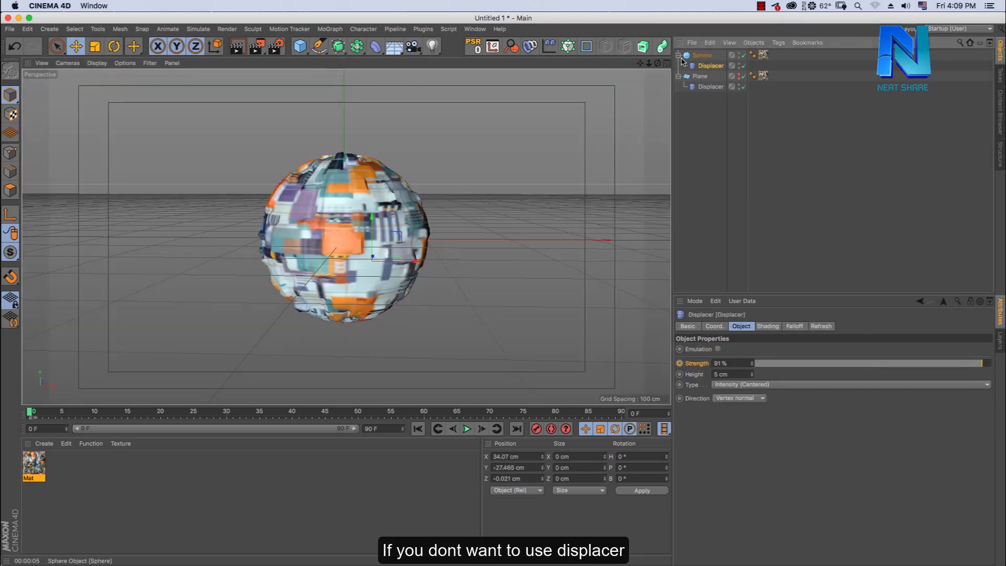
click(678, 55)
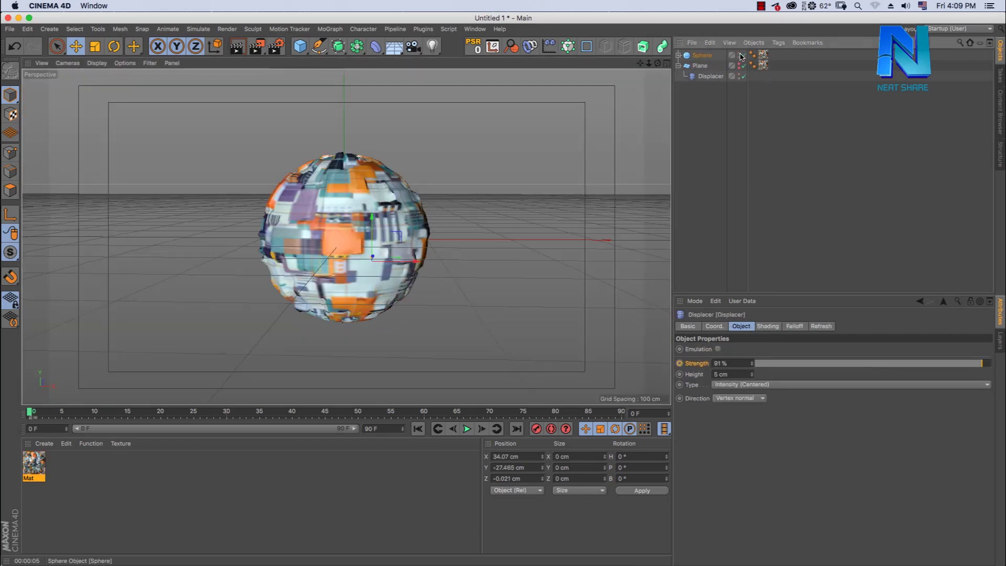
Duplicate the sphere as Sphere.1 without its Displacer, hide the original, and make Sphere.1 editable
click(701, 55)
ctrl+drag(698, 55, 699, 53)
click(679, 55)
click(711, 66)
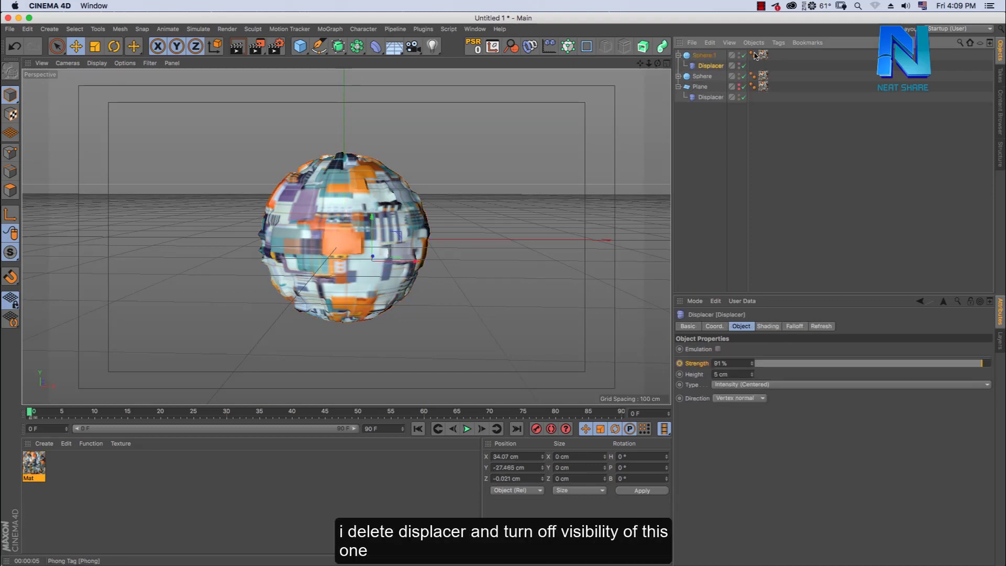
key(Delete)
click(740, 66)
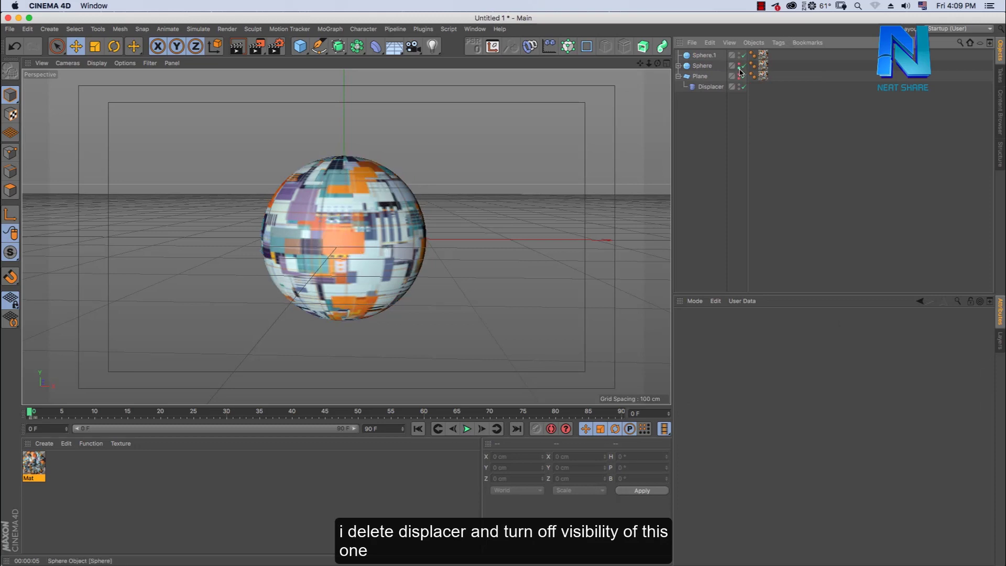
click(704, 55)
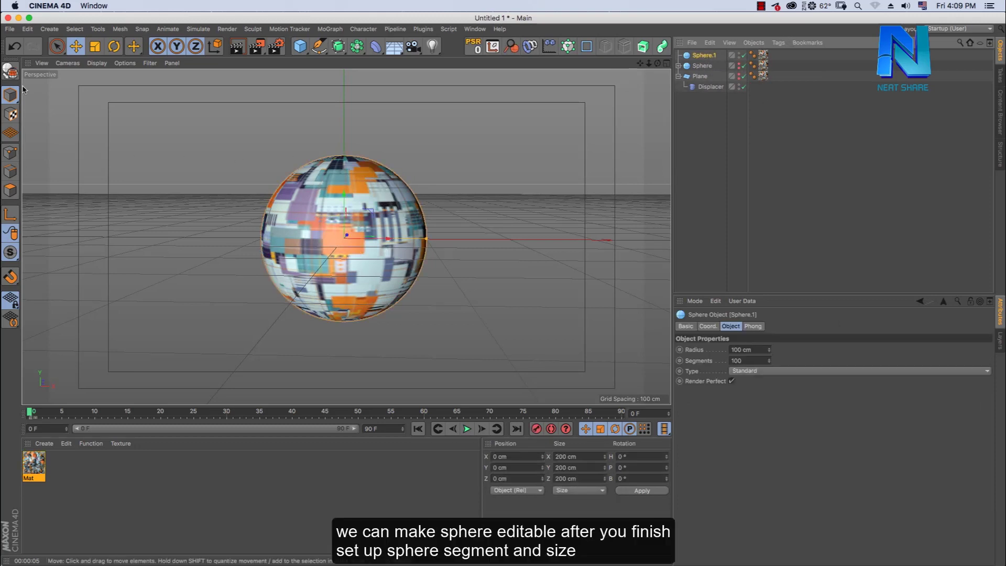
click(9, 68)
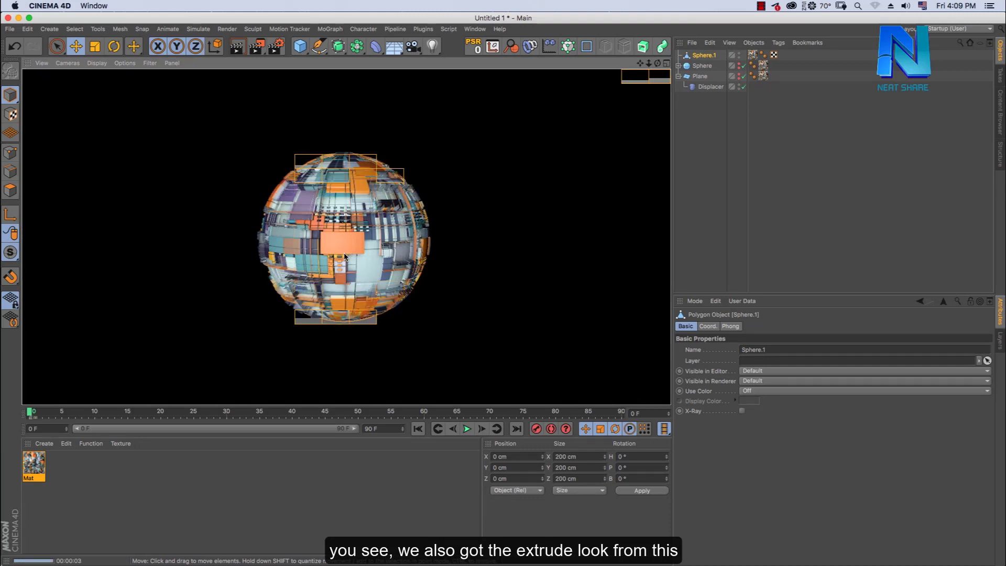
Duplicate the original Sphere again as Sphere.2 and delete its Displacer
click(703, 66)
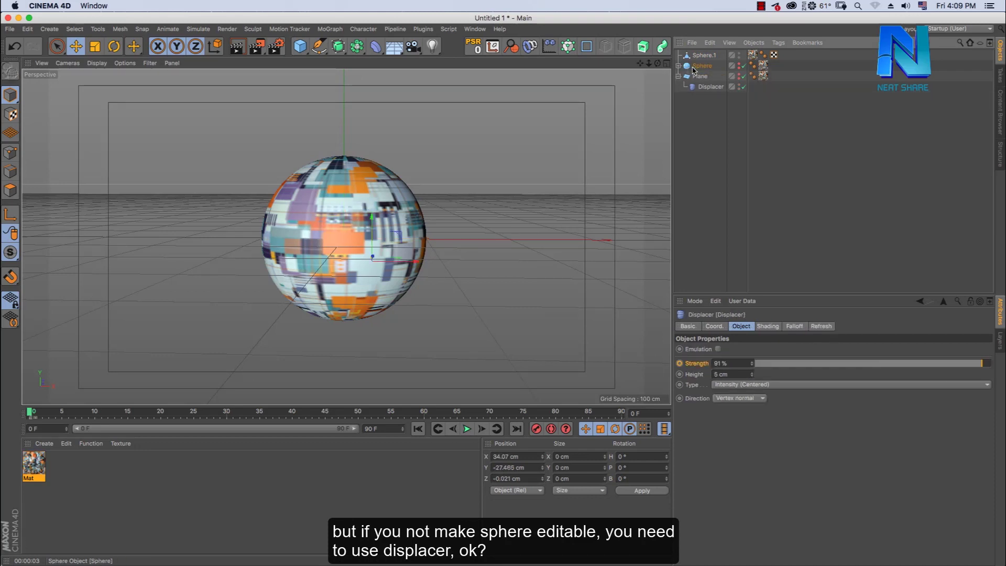
click(698, 67)
ctrl+drag(700, 63, 701, 61)
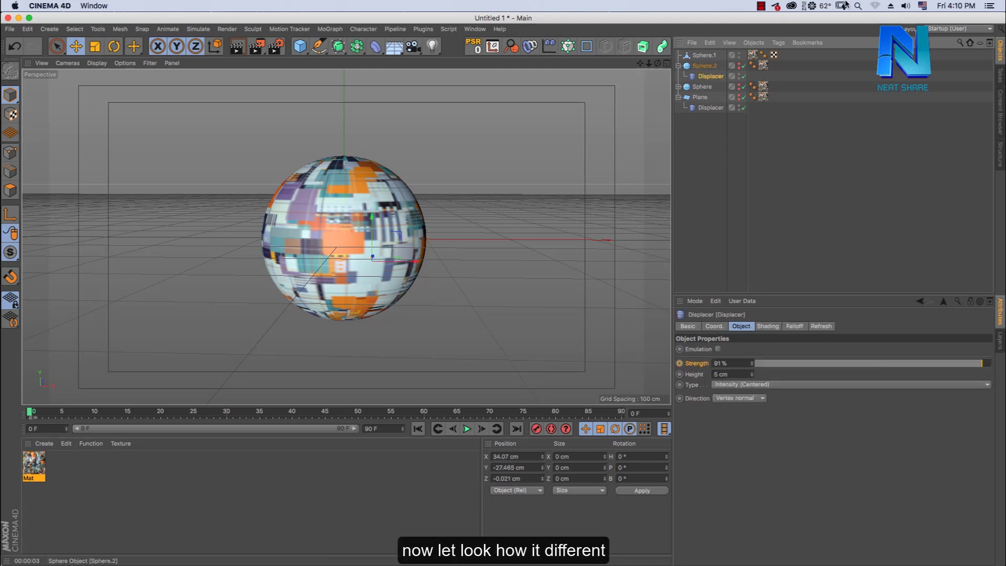
key(Delete)
Hide Sphere.1, show Sphere.2, and render Sphere.2 for comparison
click(739, 53)
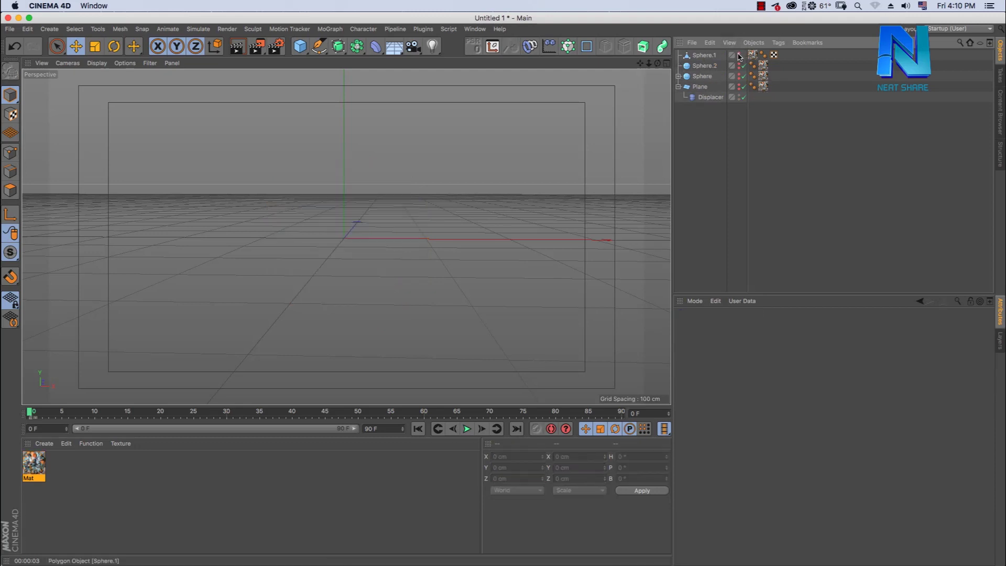
click(702, 66)
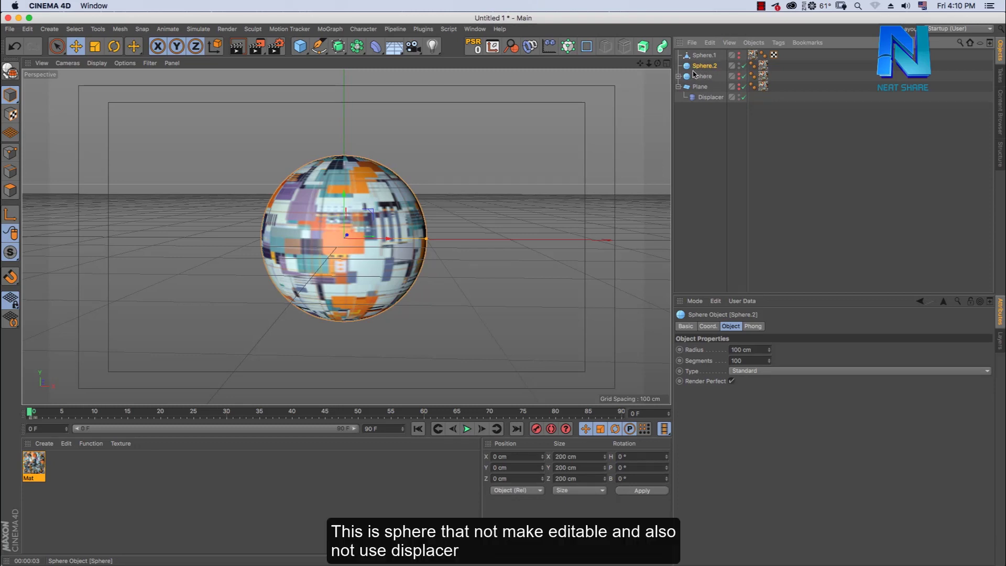
key(ctrl+r)
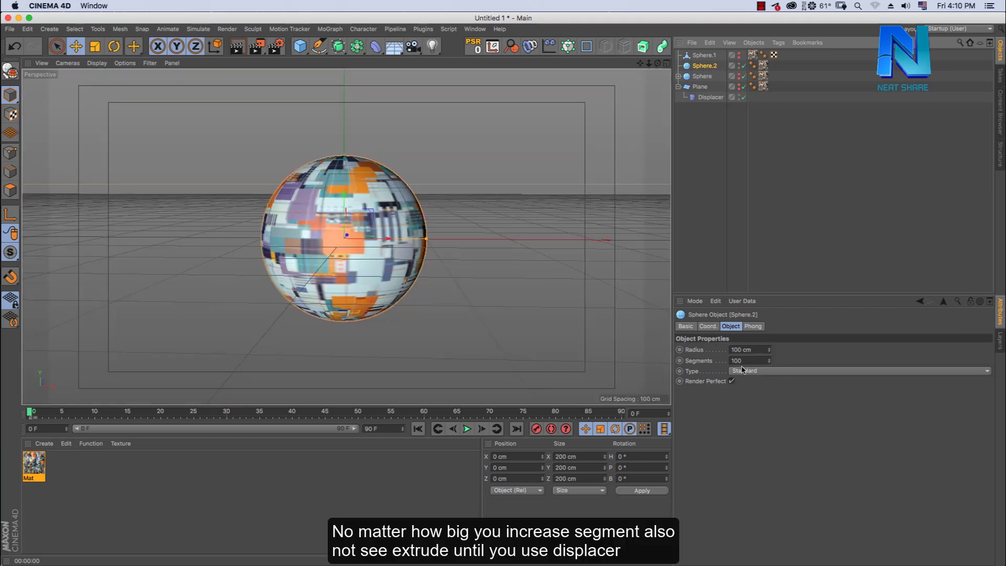
click(747, 361)
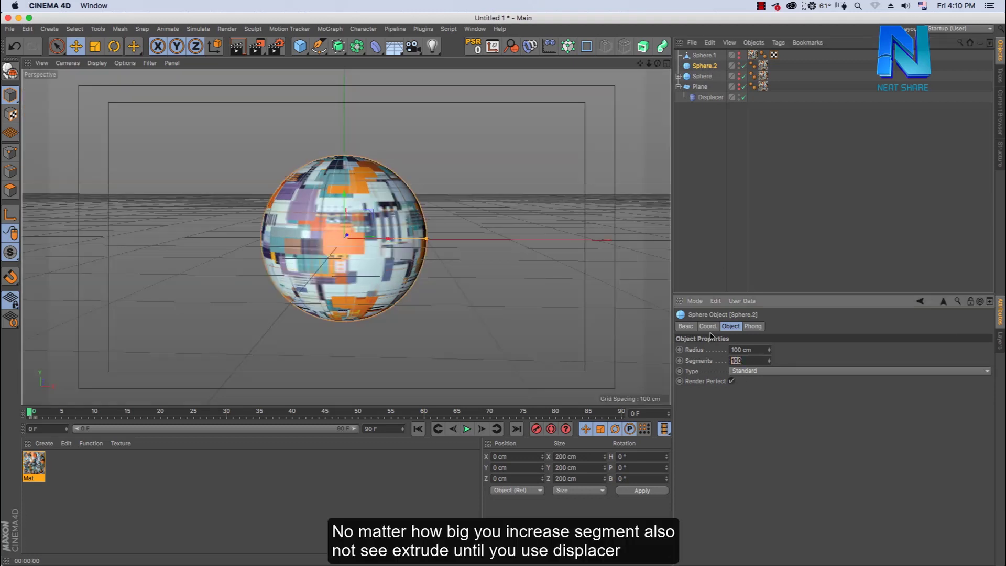
click(756, 124)
click(702, 76)
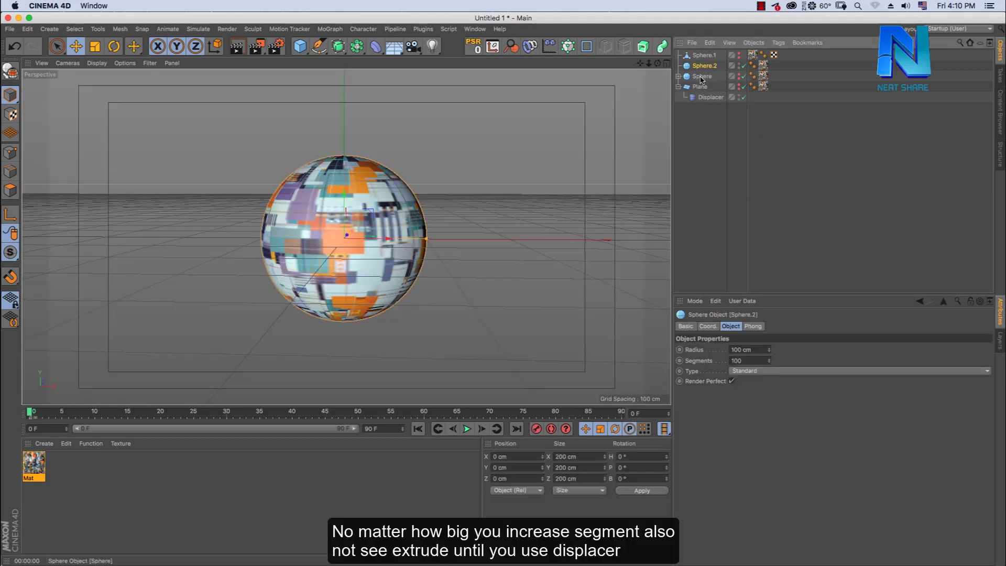
click(712, 65)
click(704, 65)
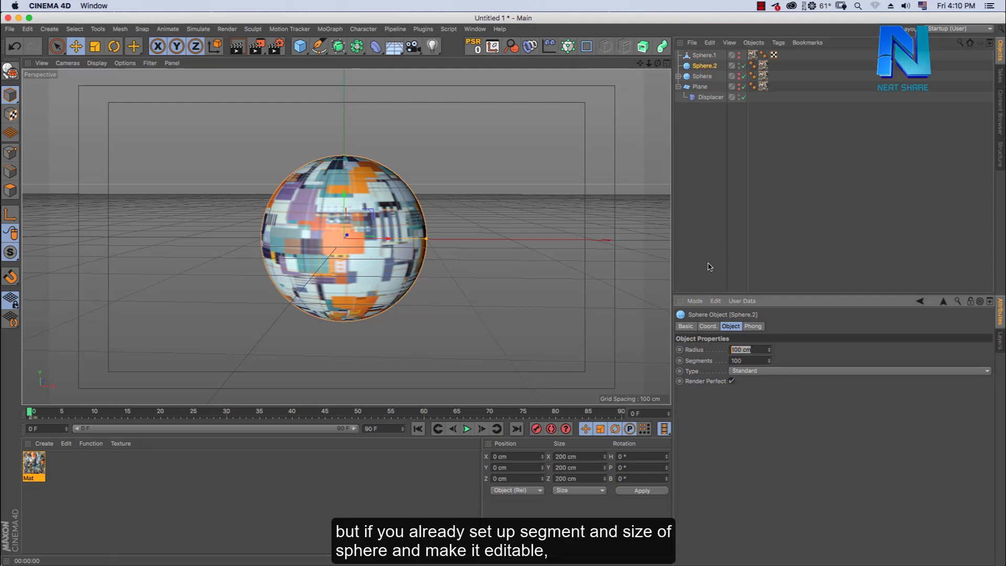
Restore Sphere.1's render and editor visibility, then reopen the original Sphere's 91% Displacer
click(702, 55)
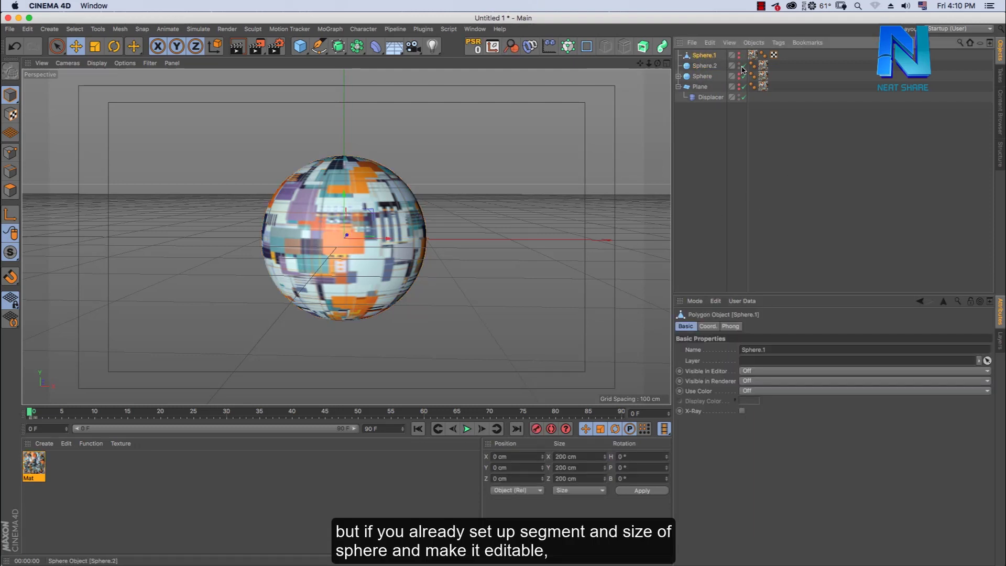
click(739, 66)
click(738, 54)
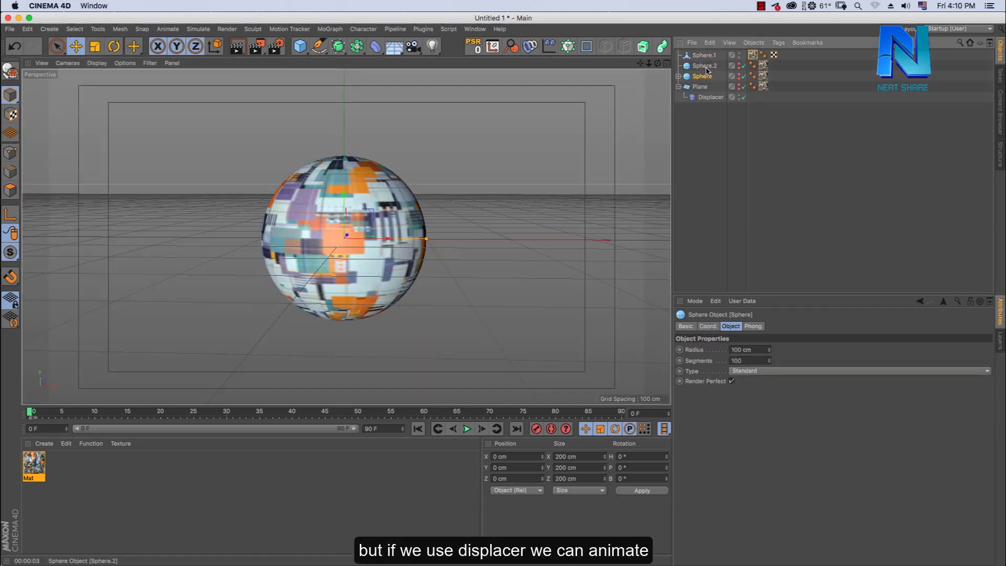
click(705, 66)
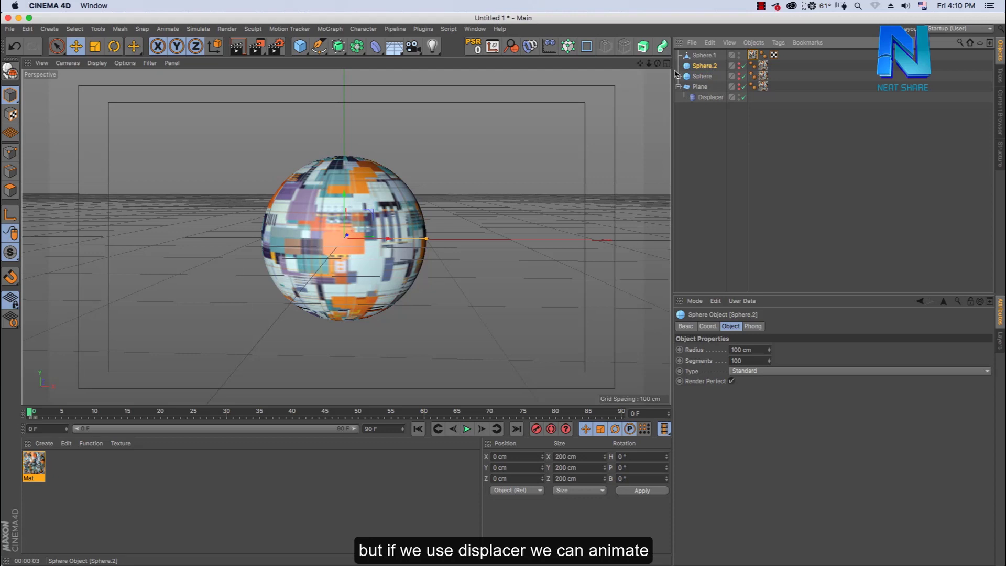
click(697, 78)
ctrl+drag(710, 97, 702, 77)
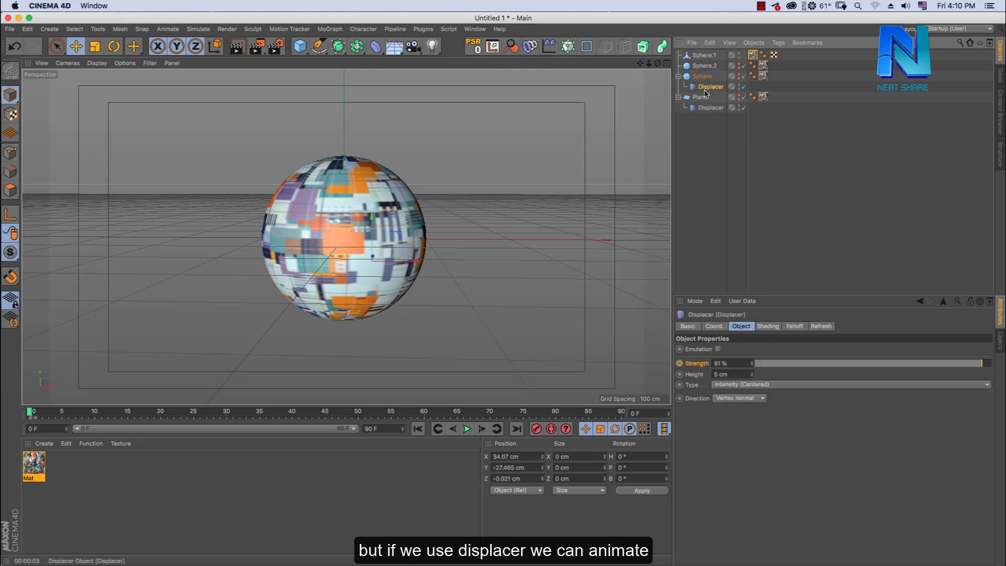